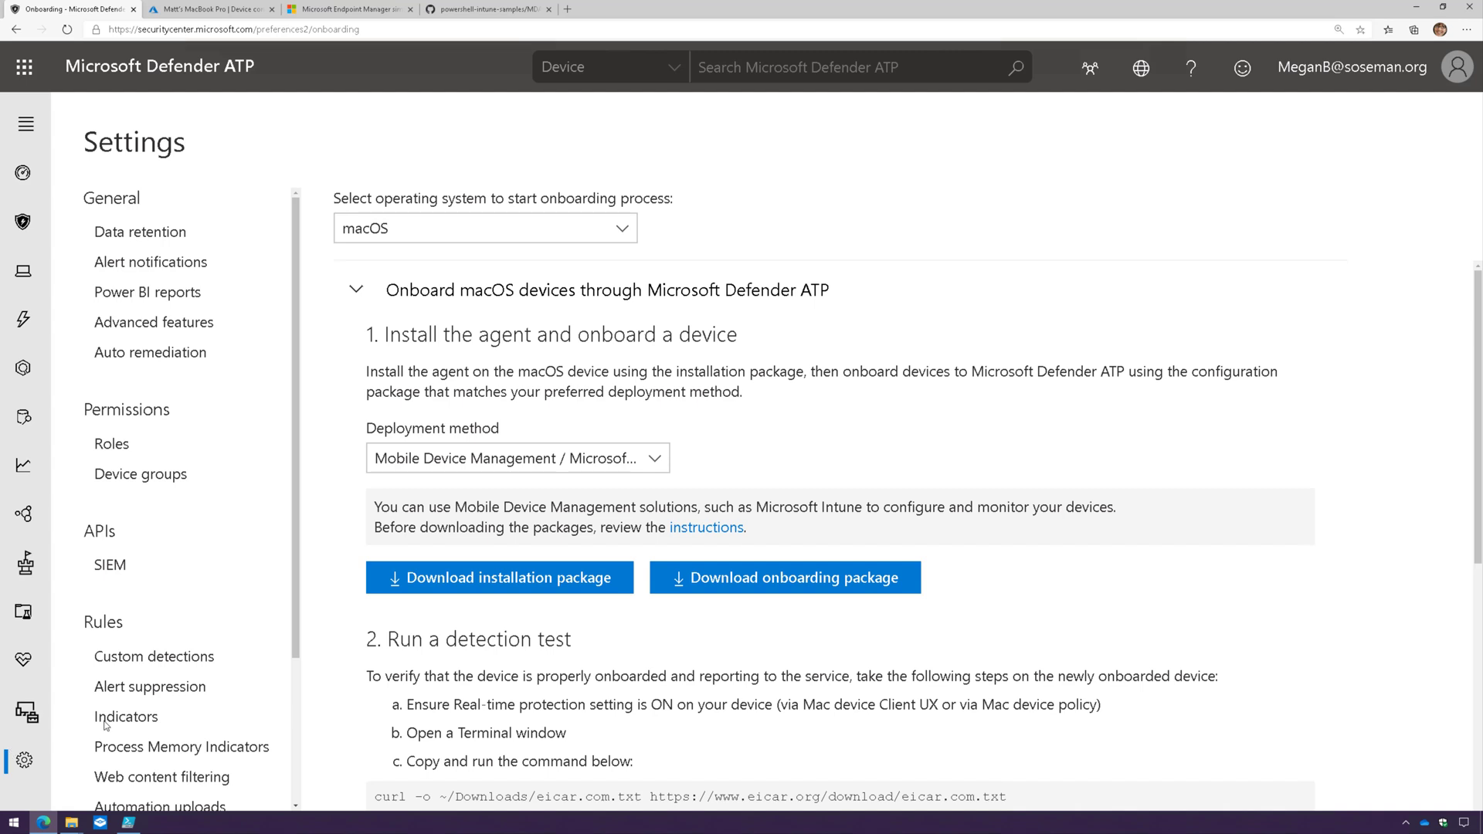
scroll(221, 650, "down", 3)
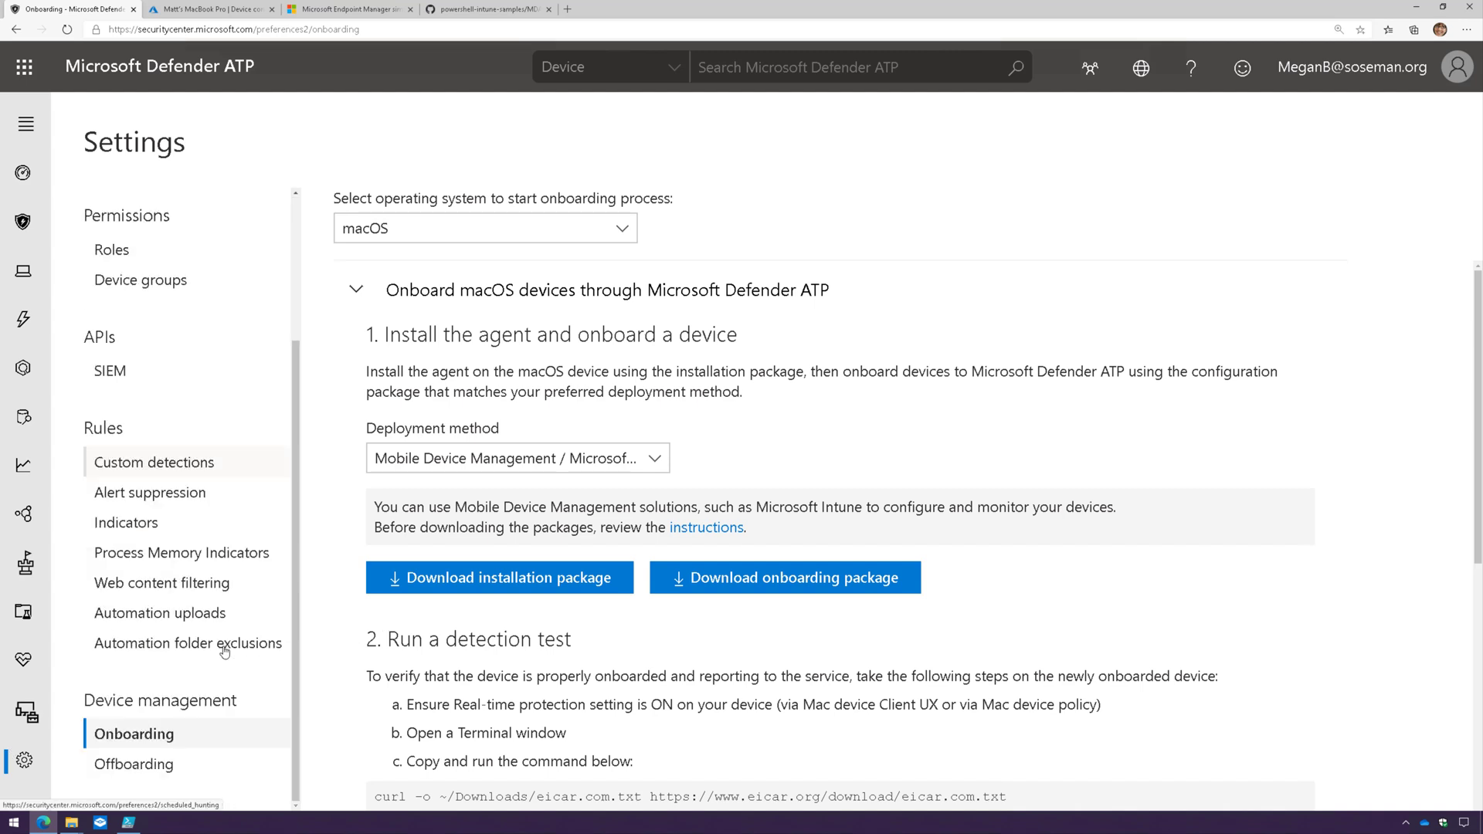
scroll(173, 757, "up", 3)
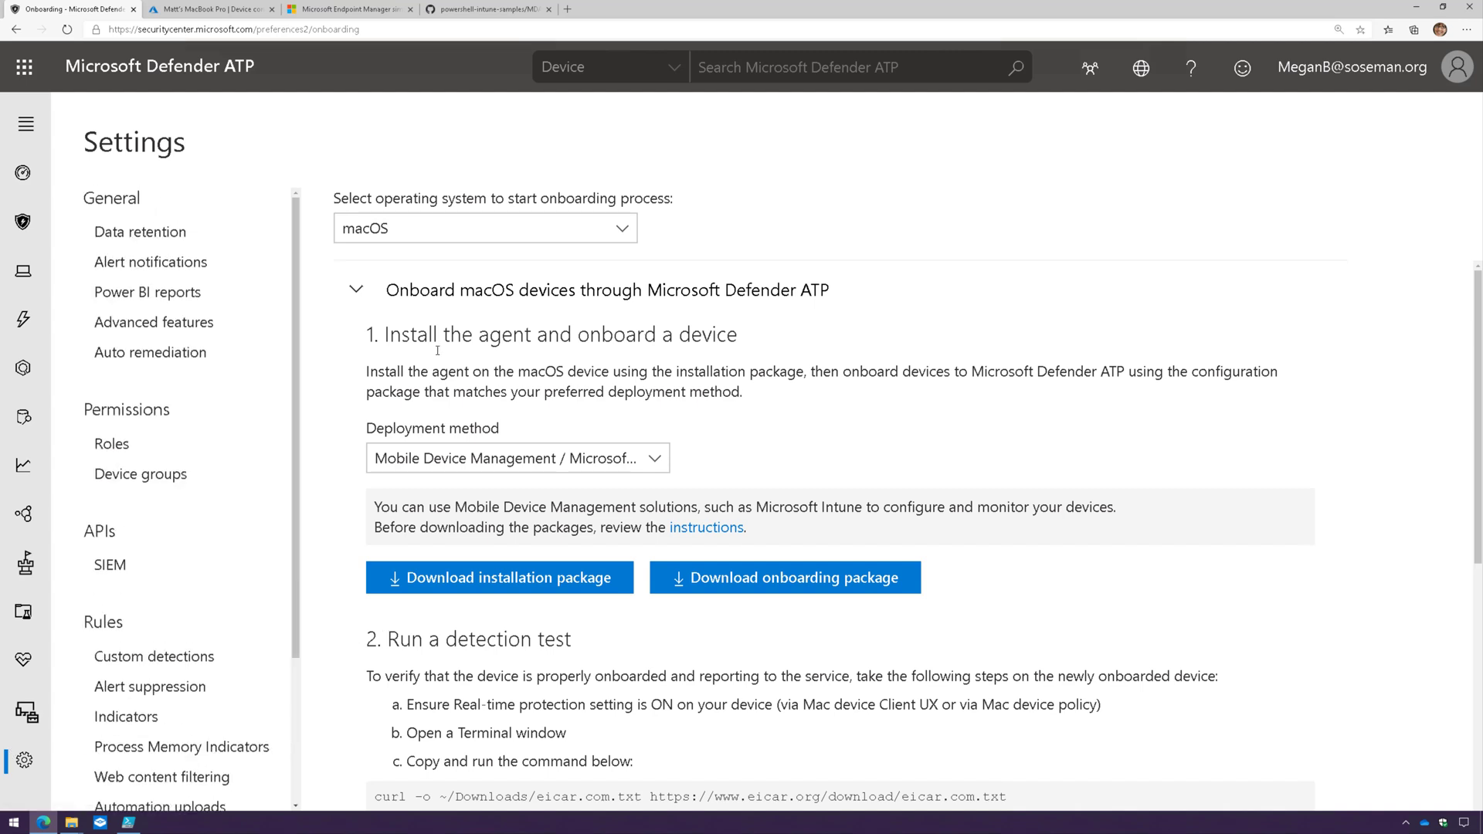
left_click(593, 241)
left_click(434, 395)
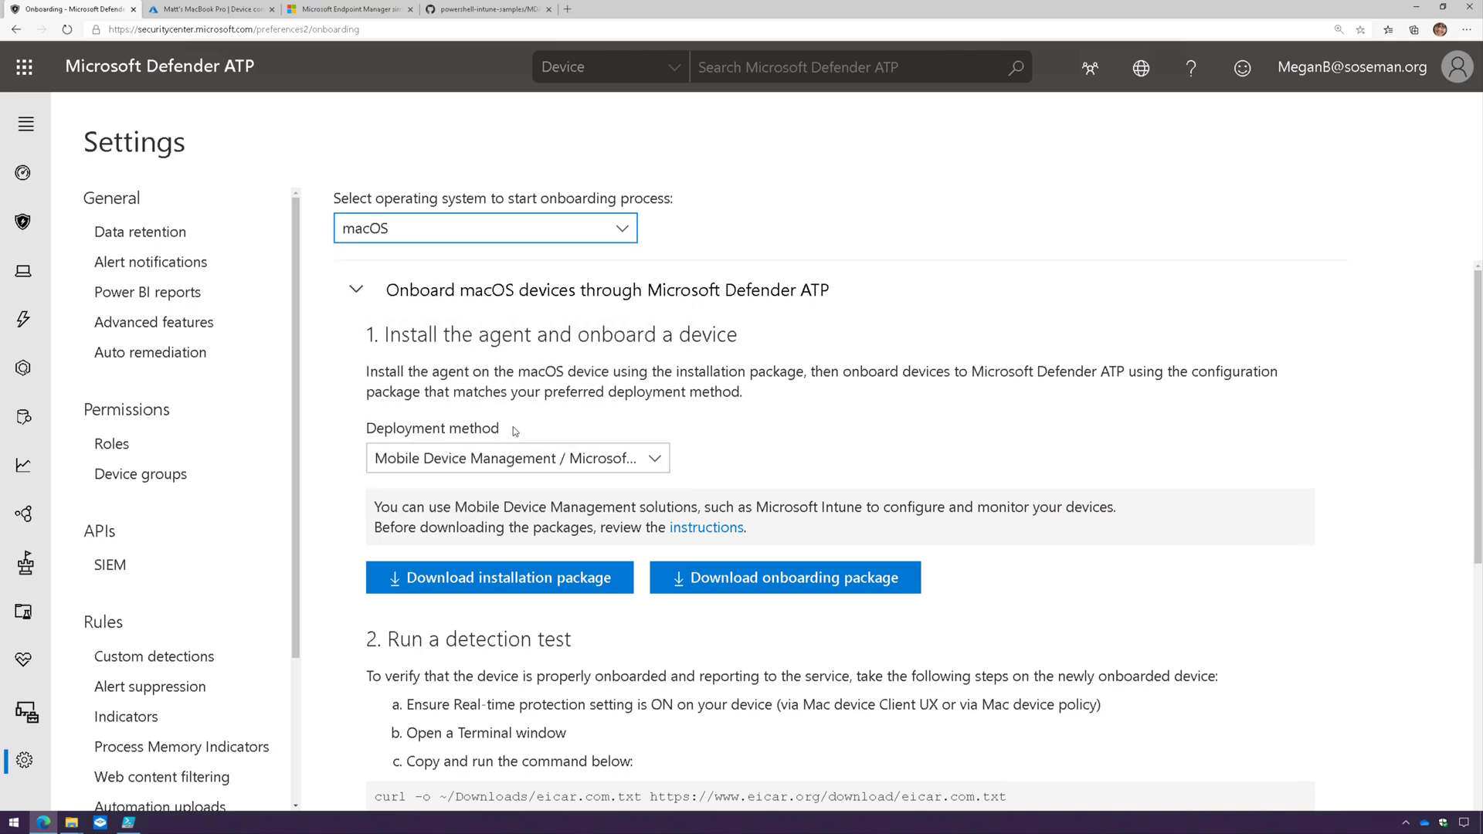
left_click(456, 463)
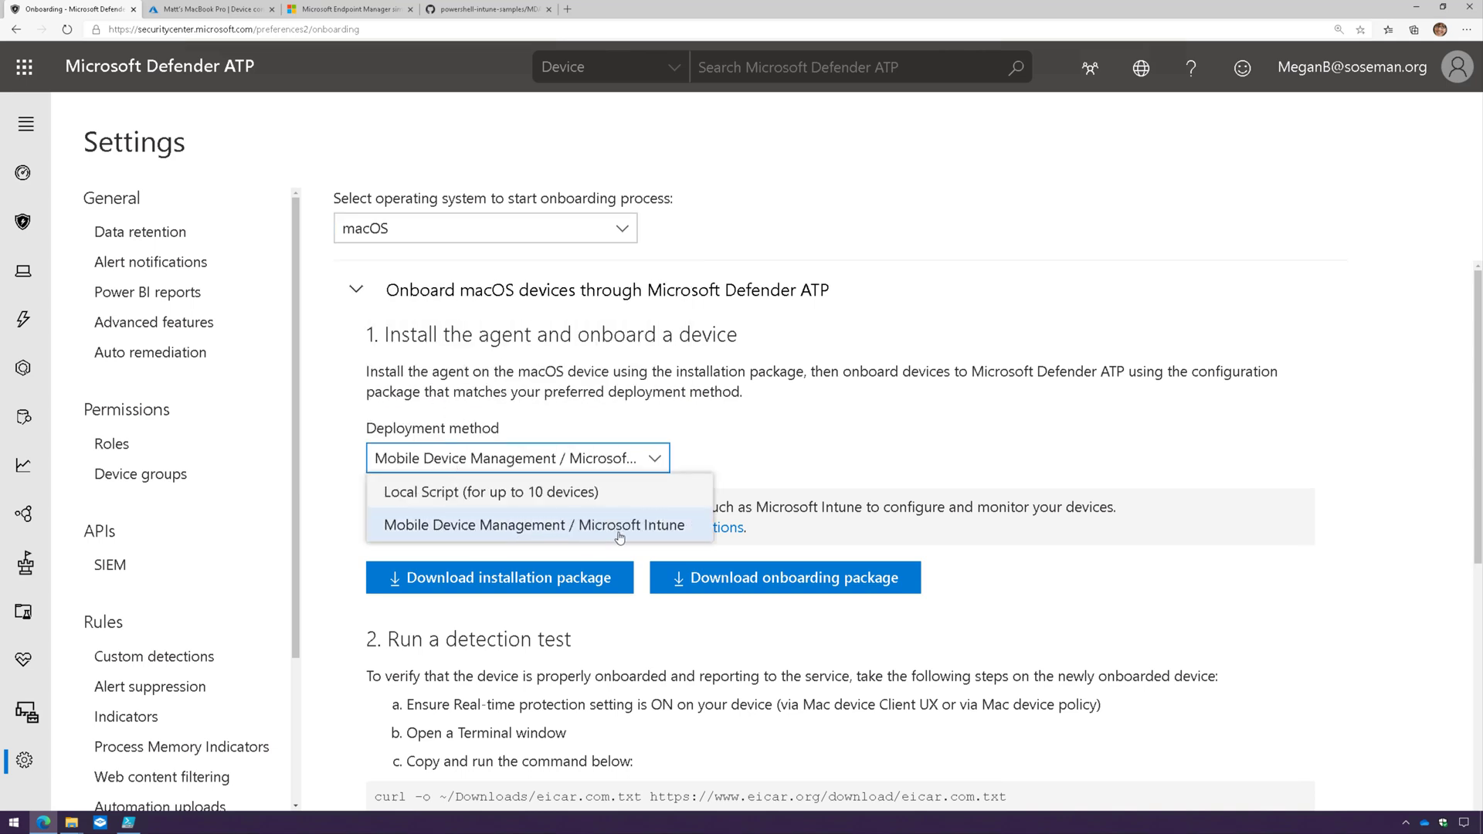
left_click(750, 743)
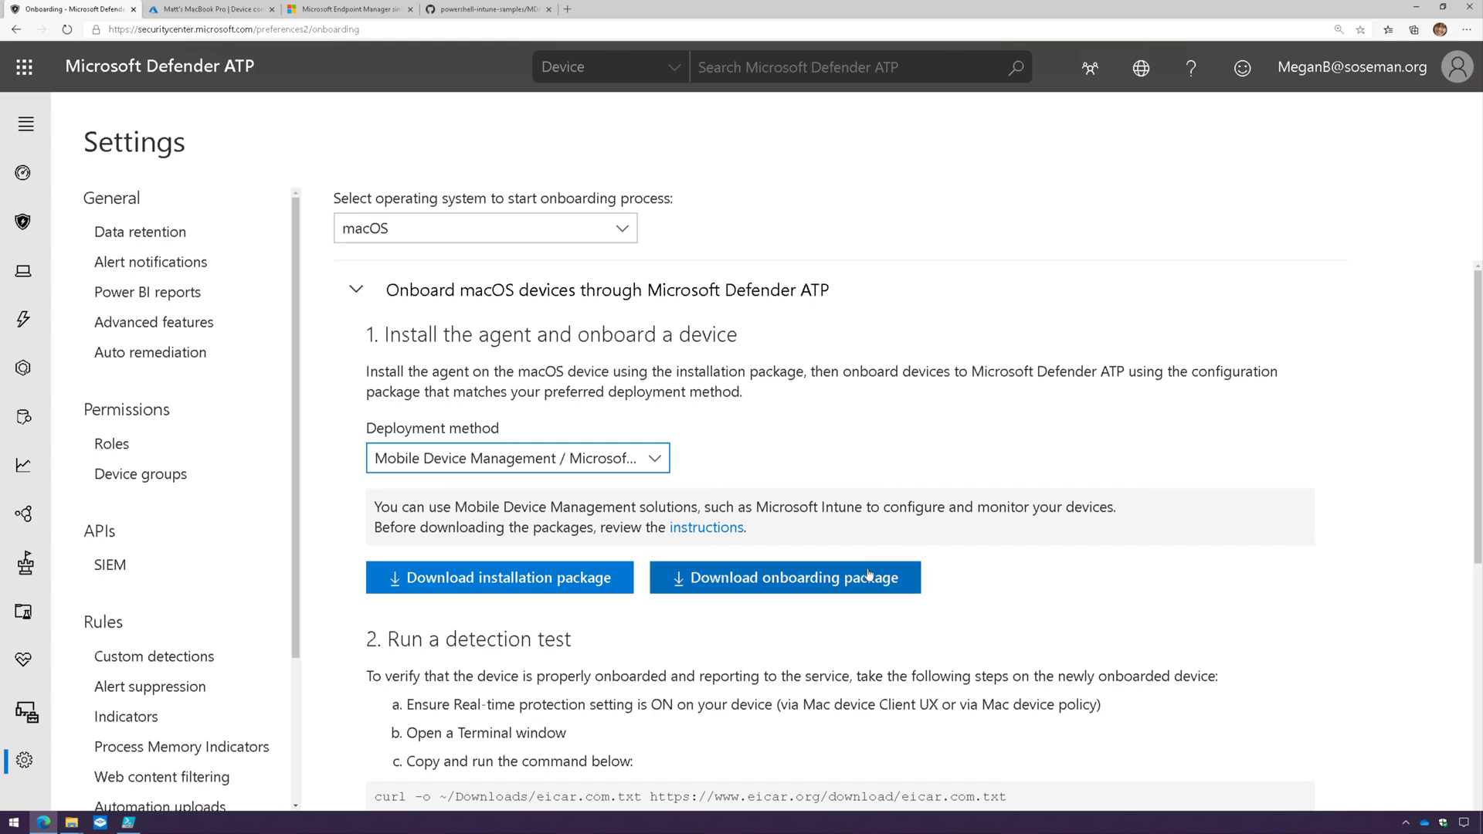
Step: View WindowsDefenderATPOnboarding.xml from the package's intune folder, then return to the Defender ATP onboarding page
mouse_move(80, 824)
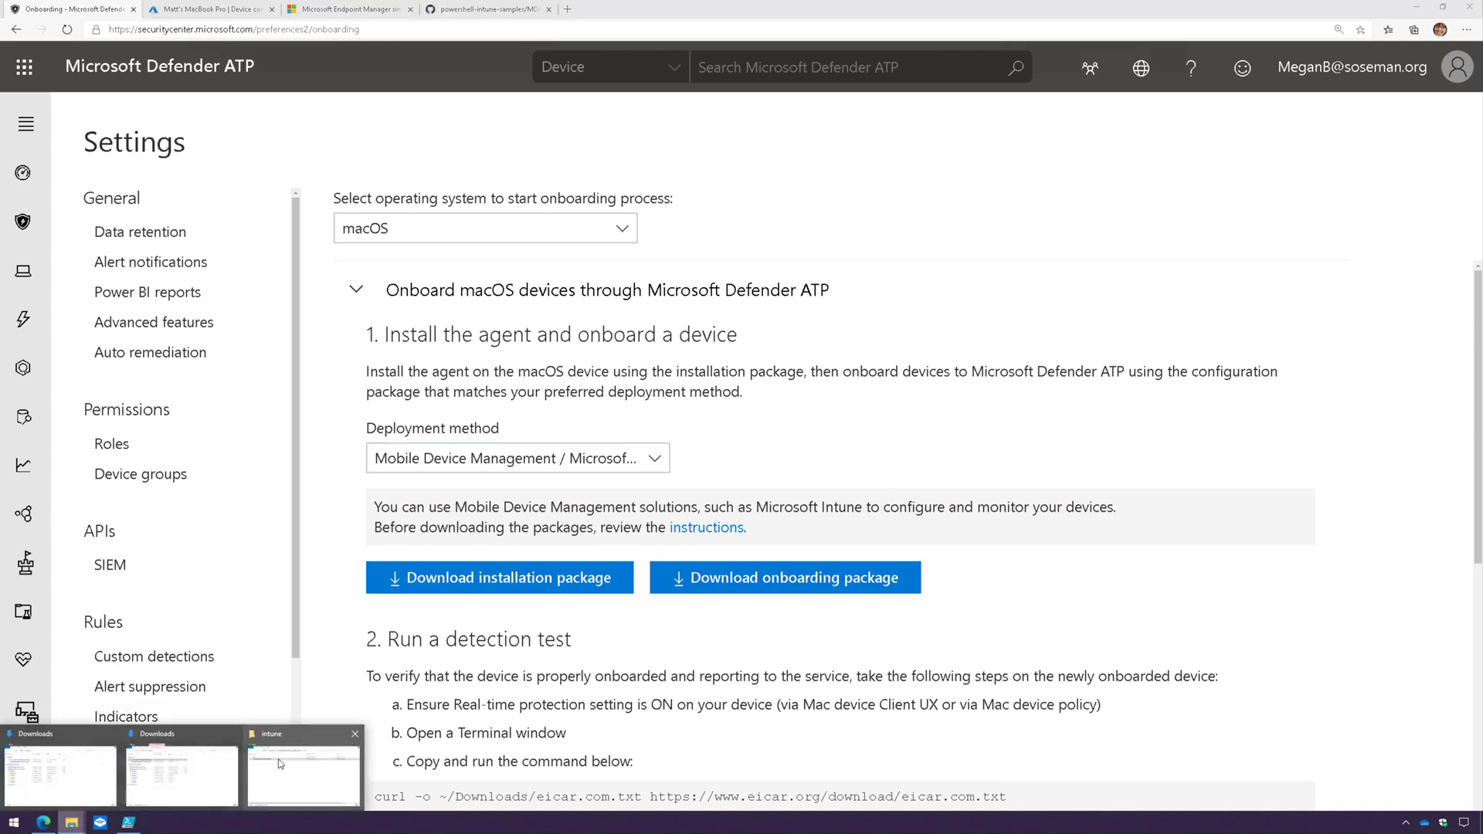
left_click(309, 761)
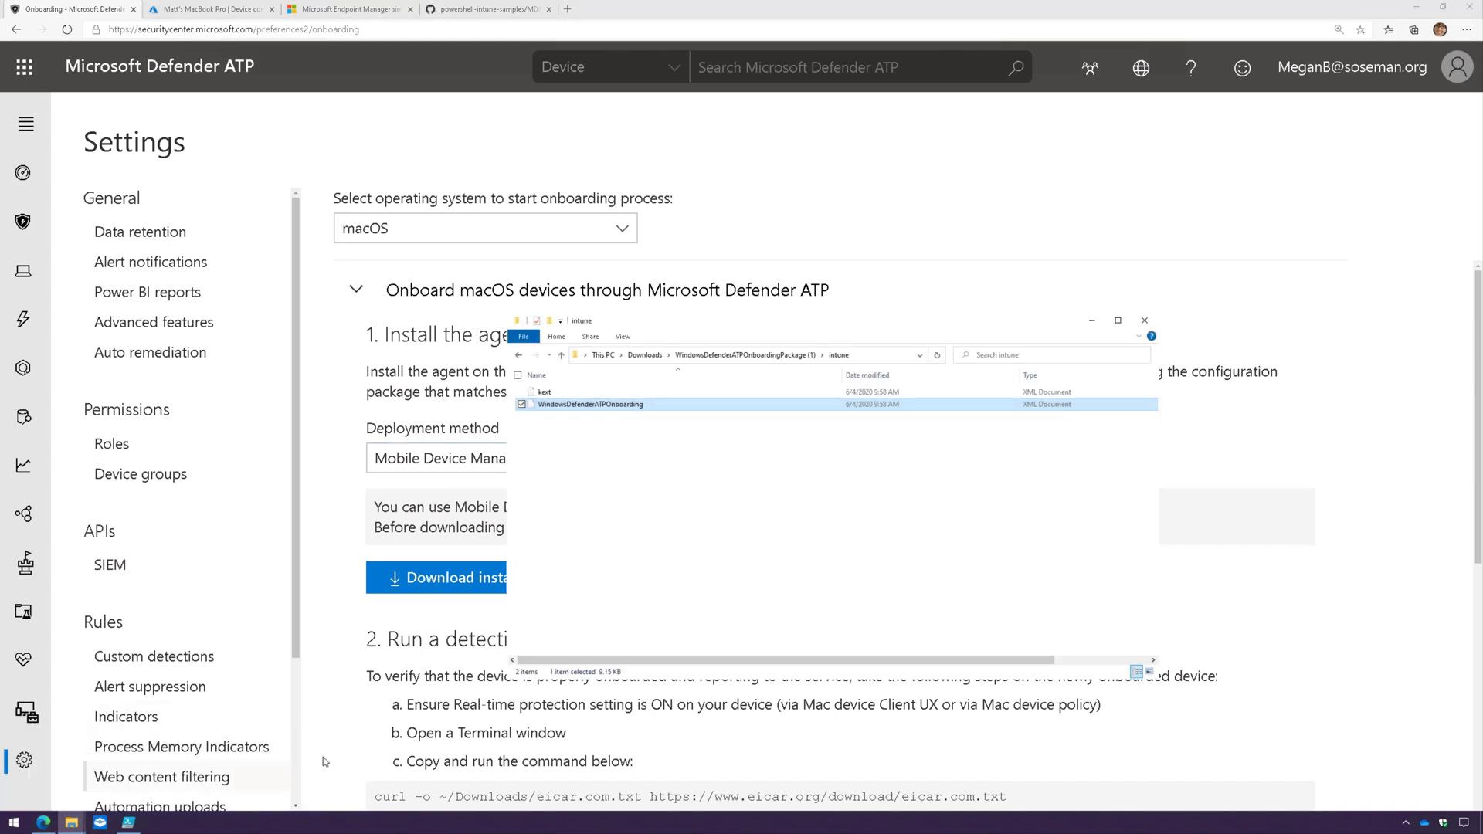
double_click(642, 406)
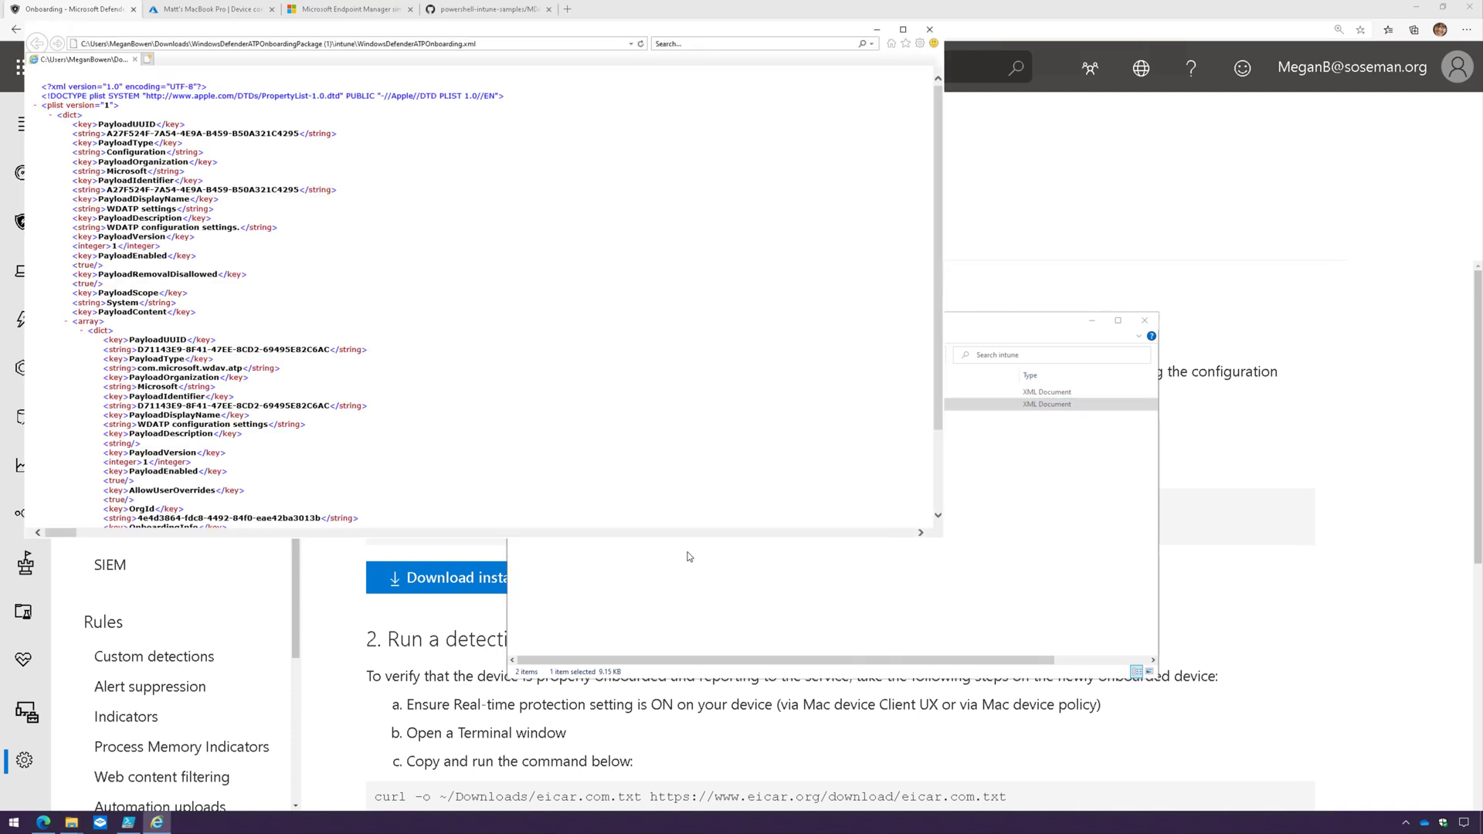
left_click(1064, 548)
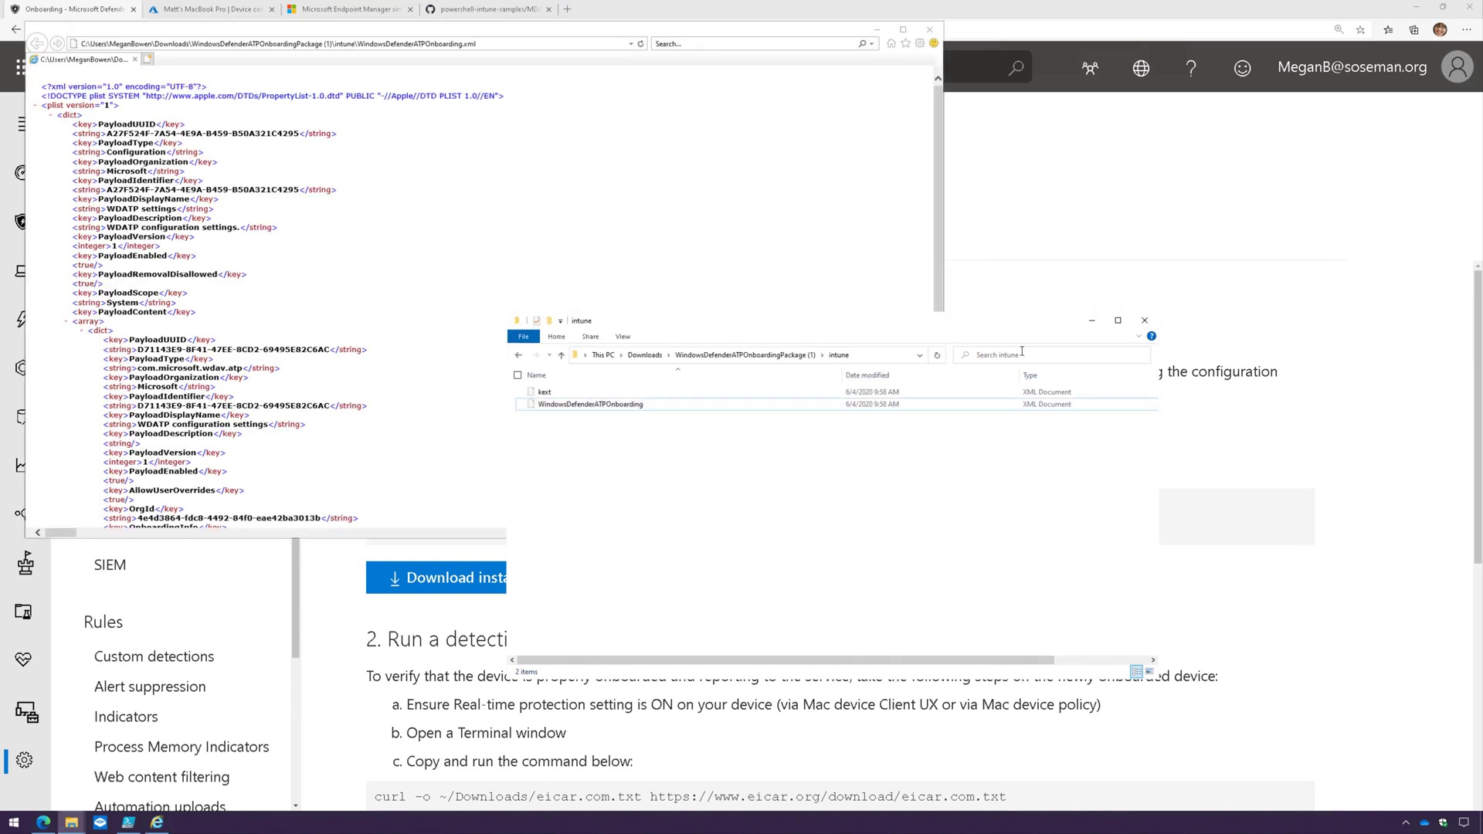
left_click(1008, 278)
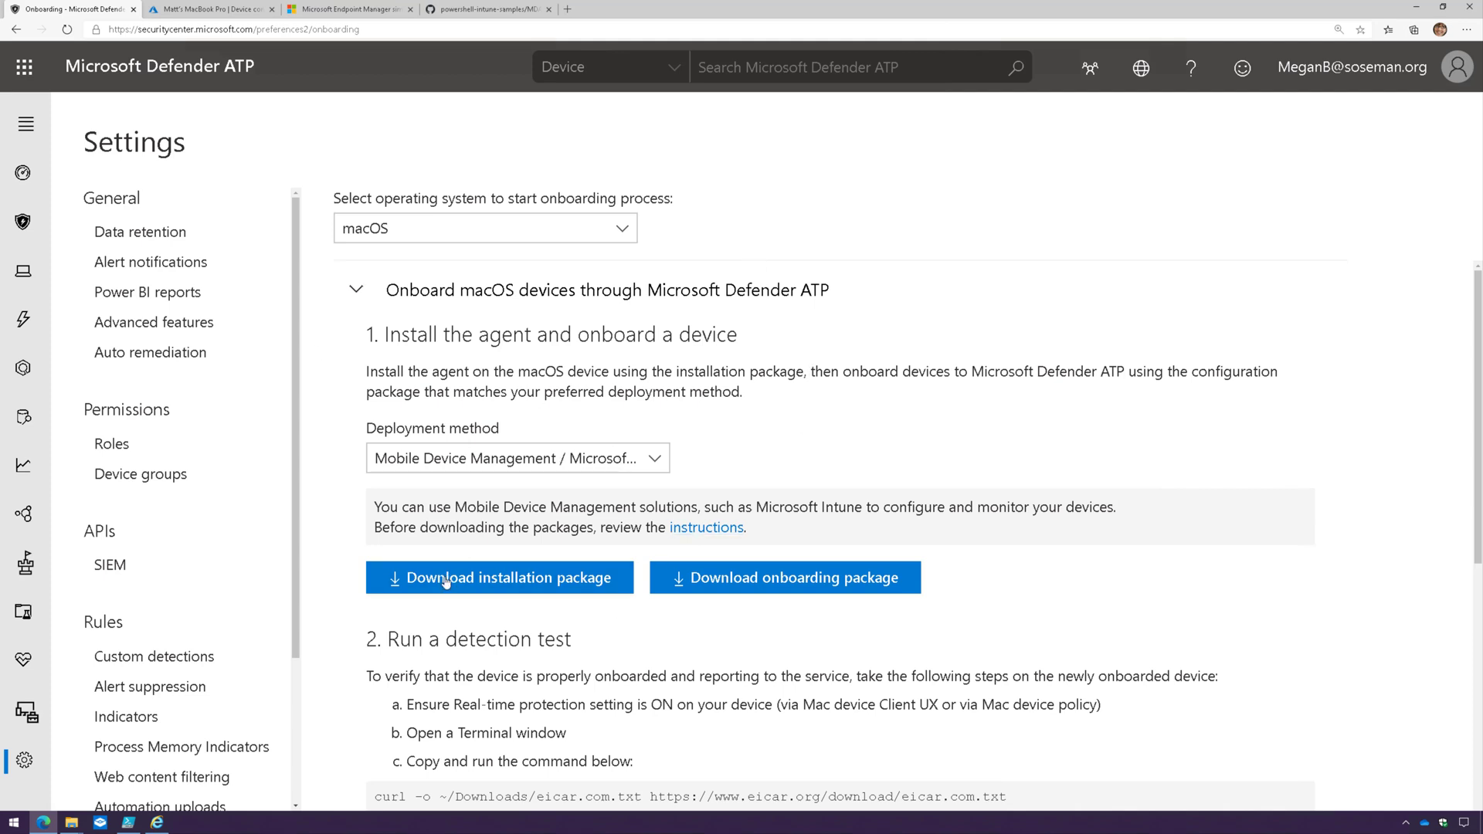
left_click(129, 822)
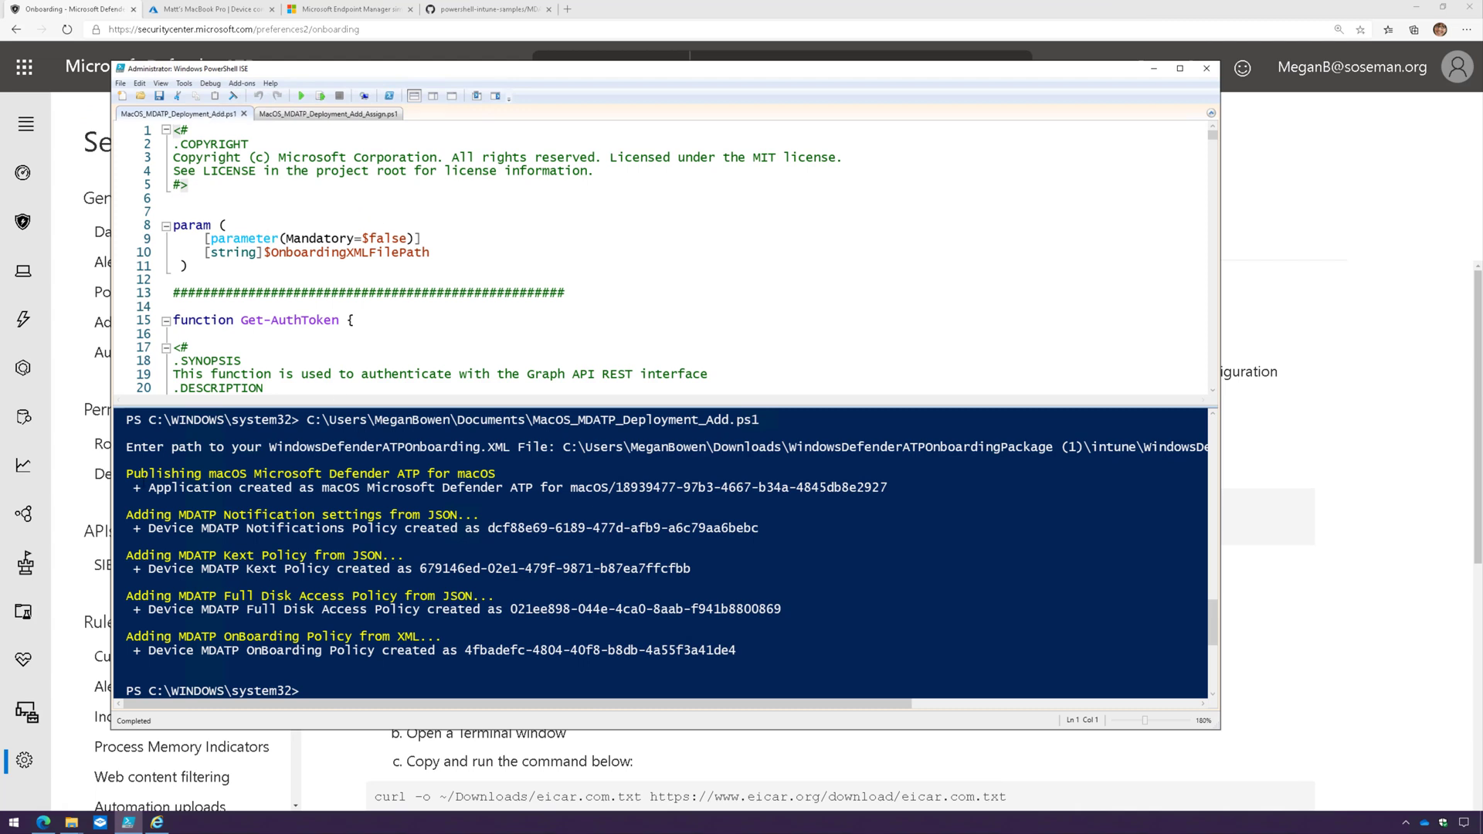
left_click(309, 691)
left_click(364, 115)
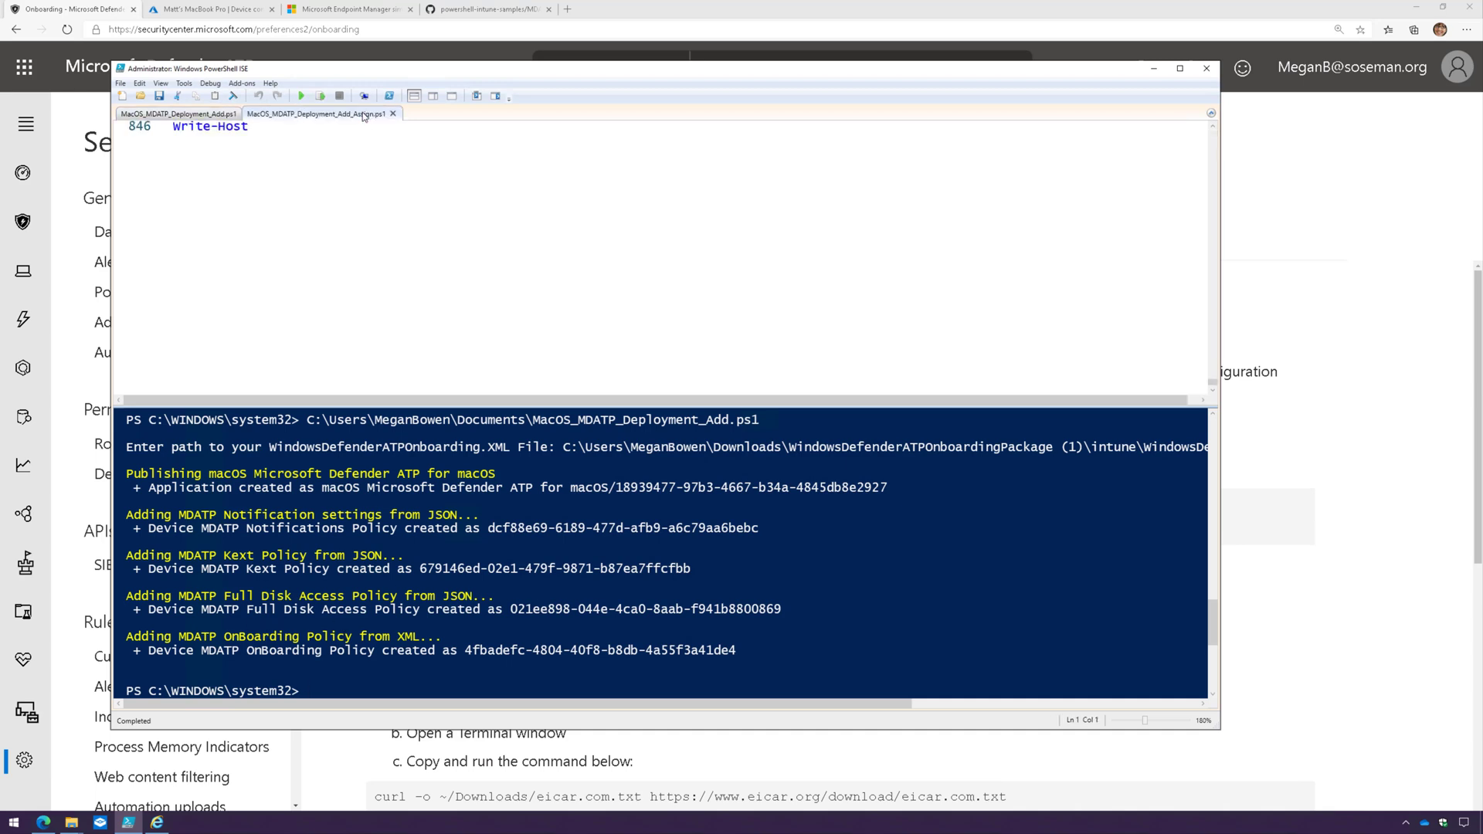
left_click(185, 114)
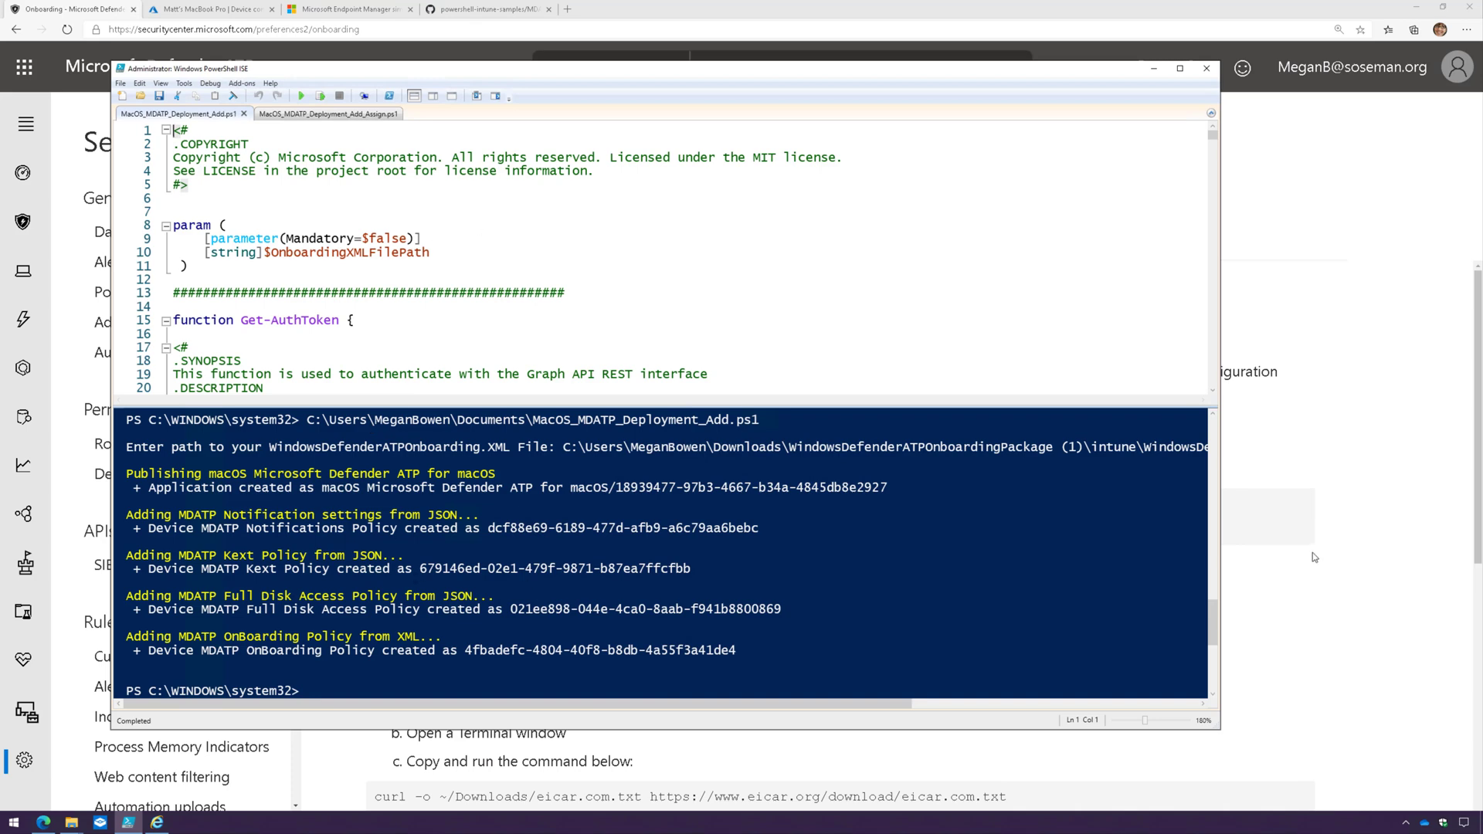
left_click(1330, 494)
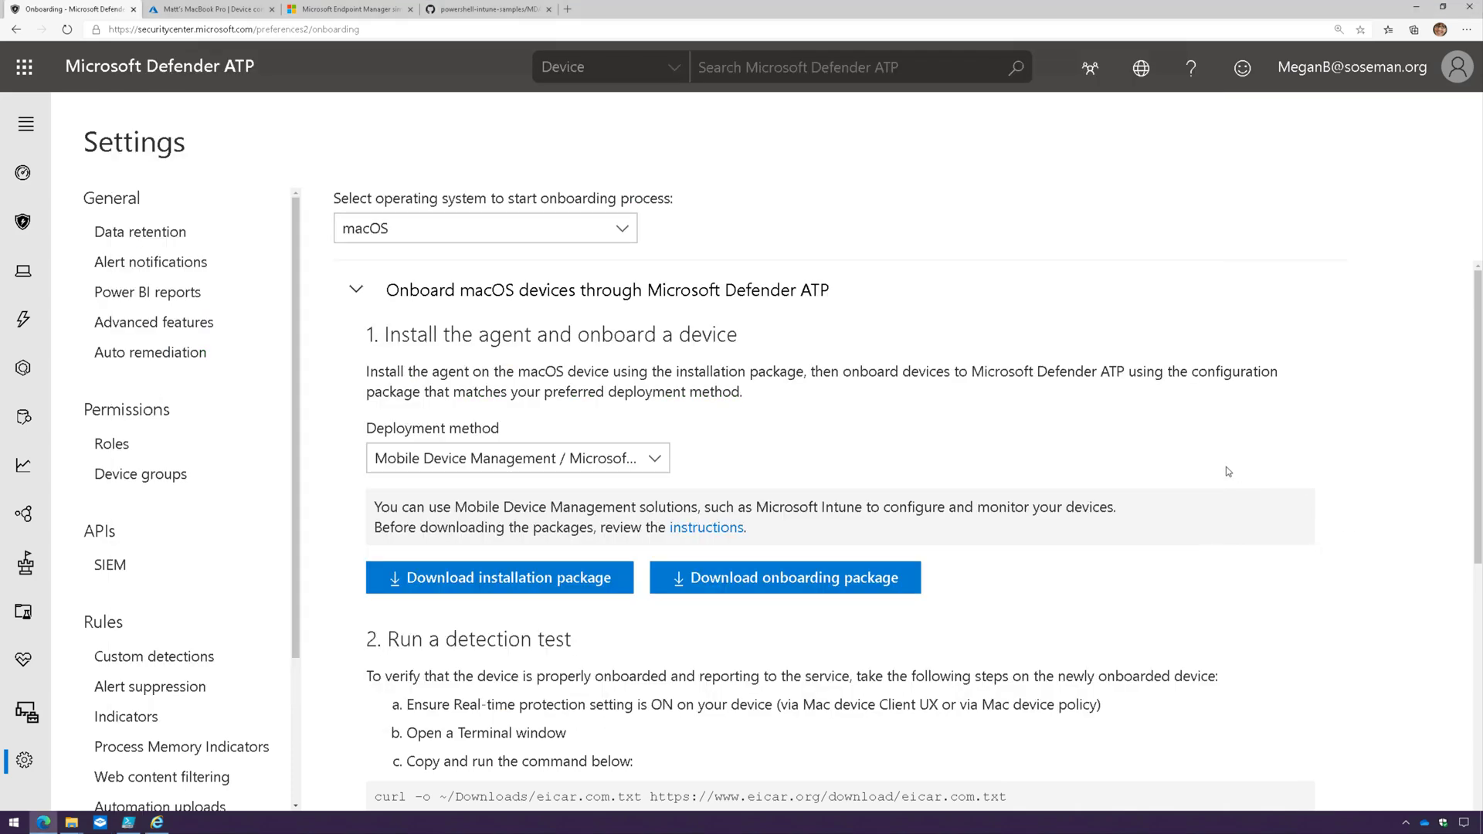
Step: Review the macOS MDATP Kernel Extension profile's properties, then go to the macOS apps list
left_click(249, 13)
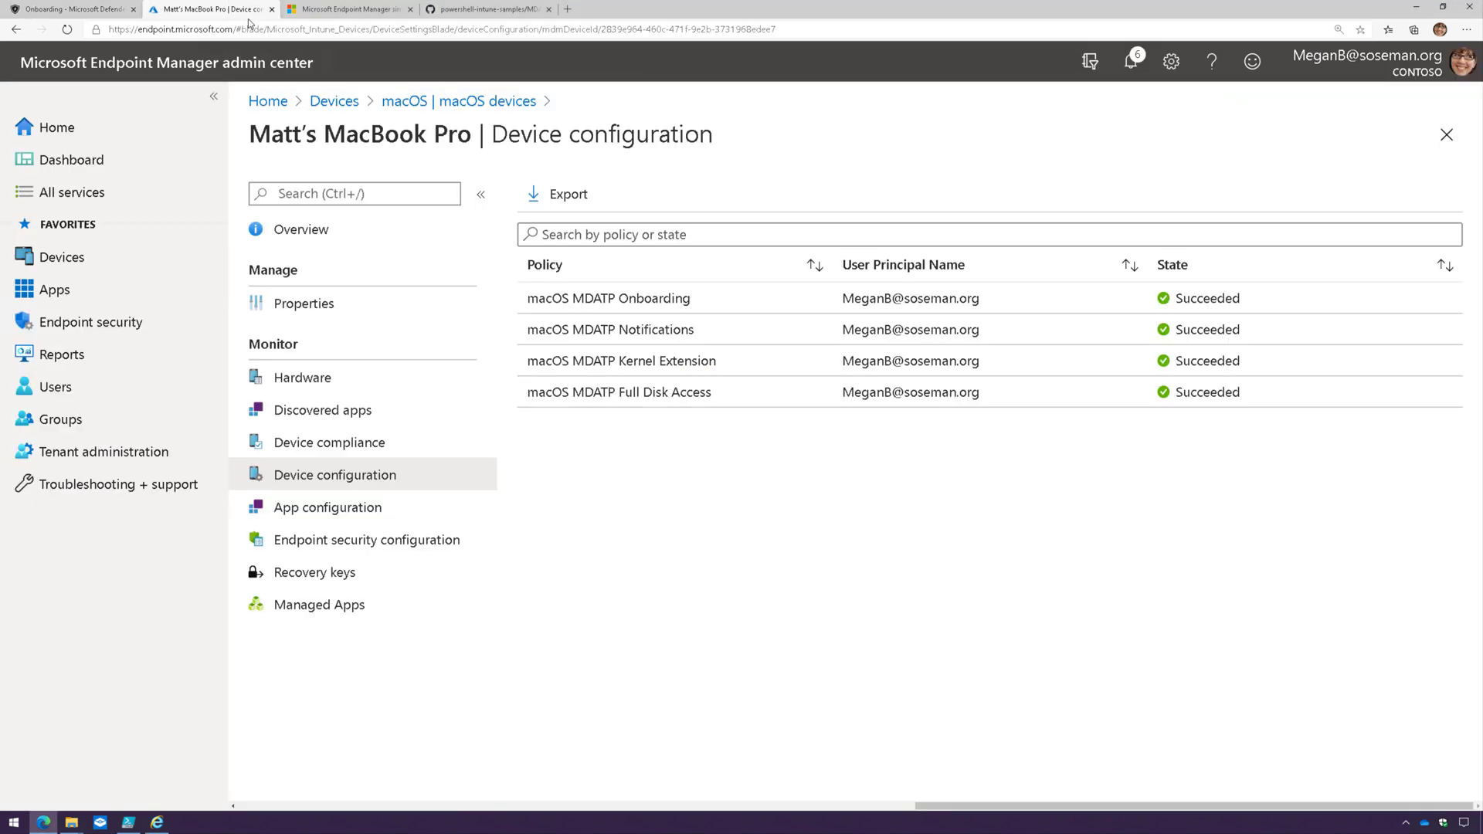
left_click(116, 257)
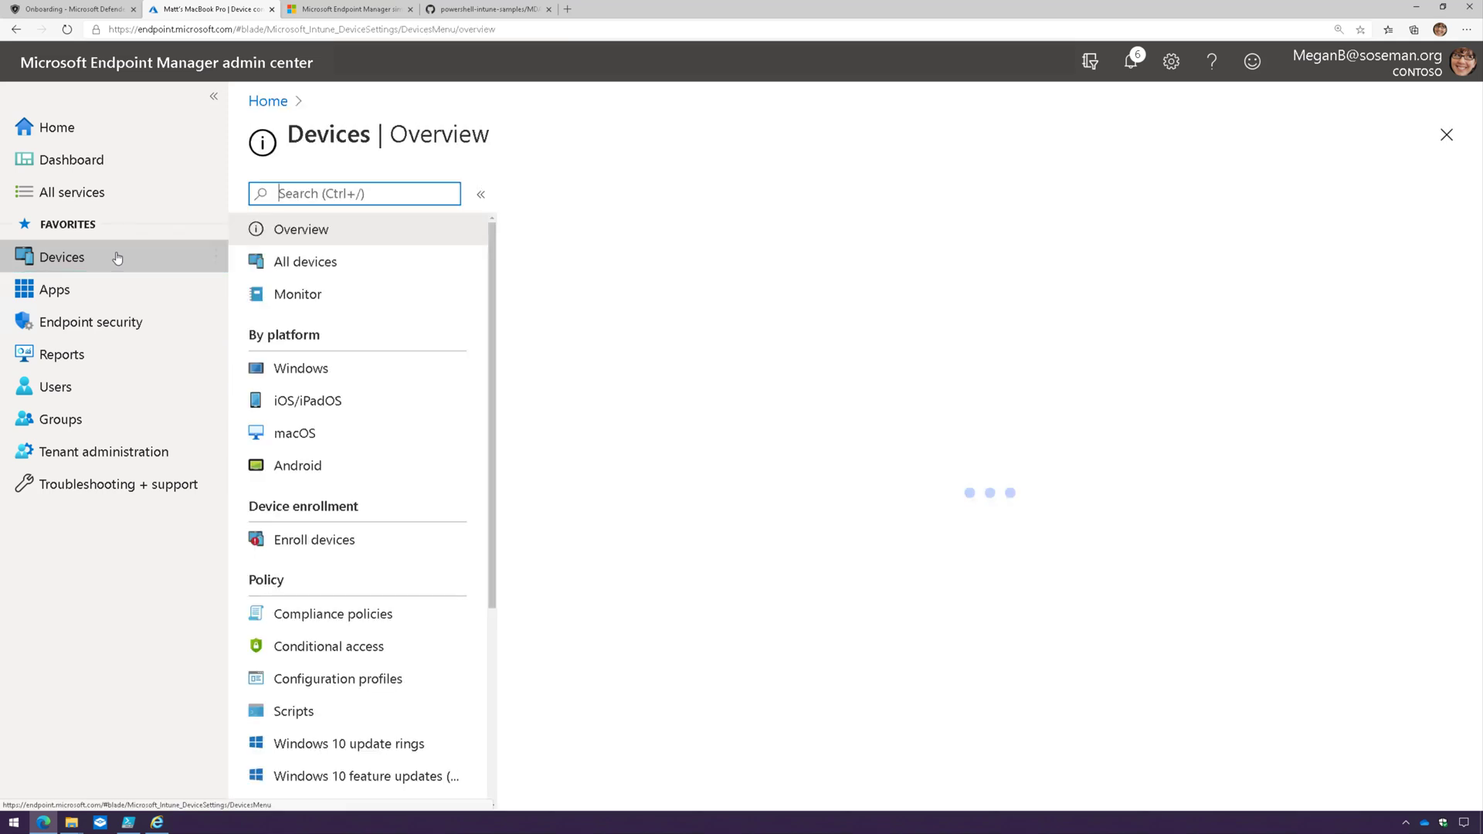
left_click(355, 432)
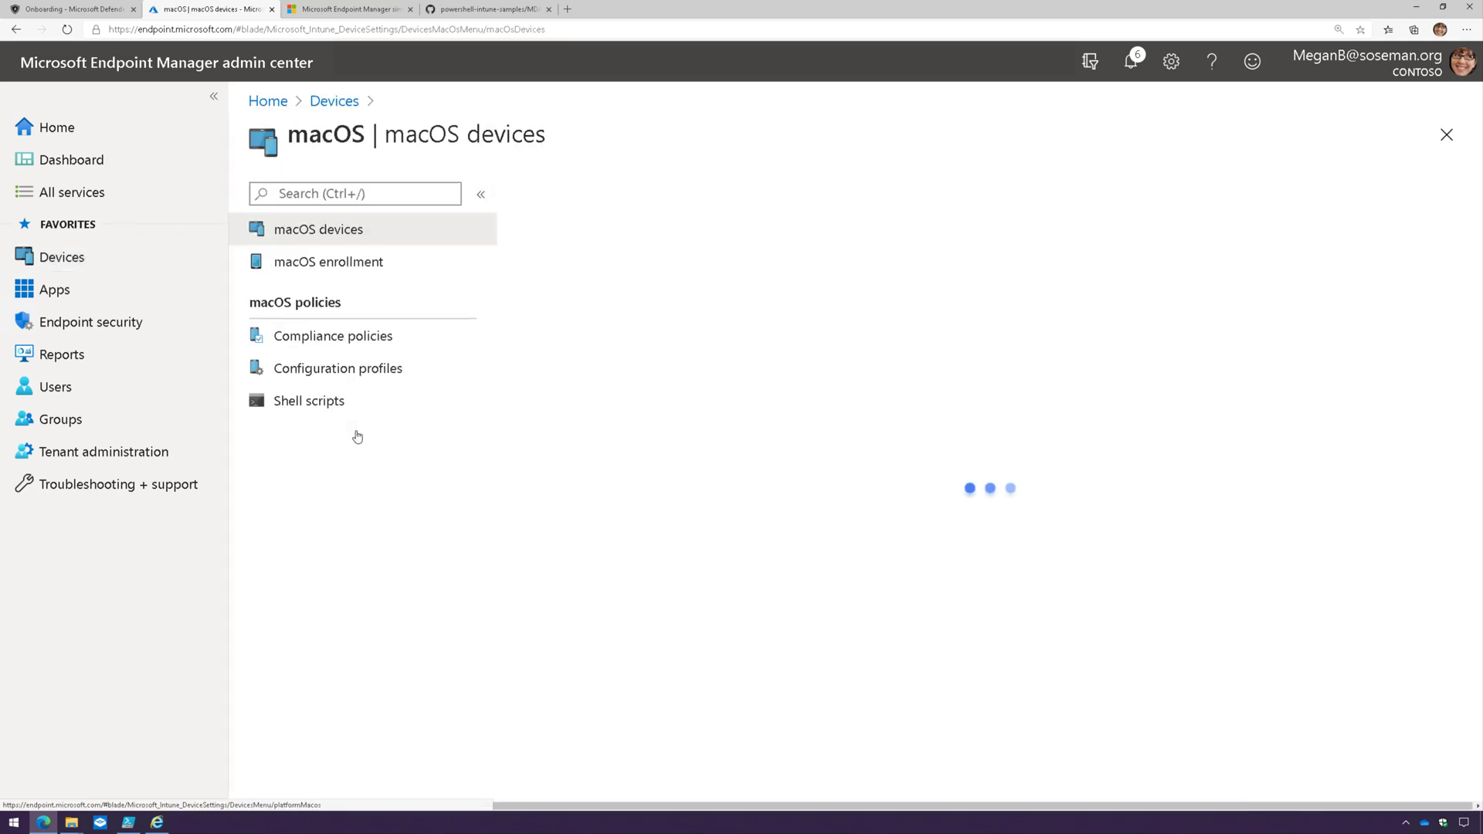
left_click(340, 372)
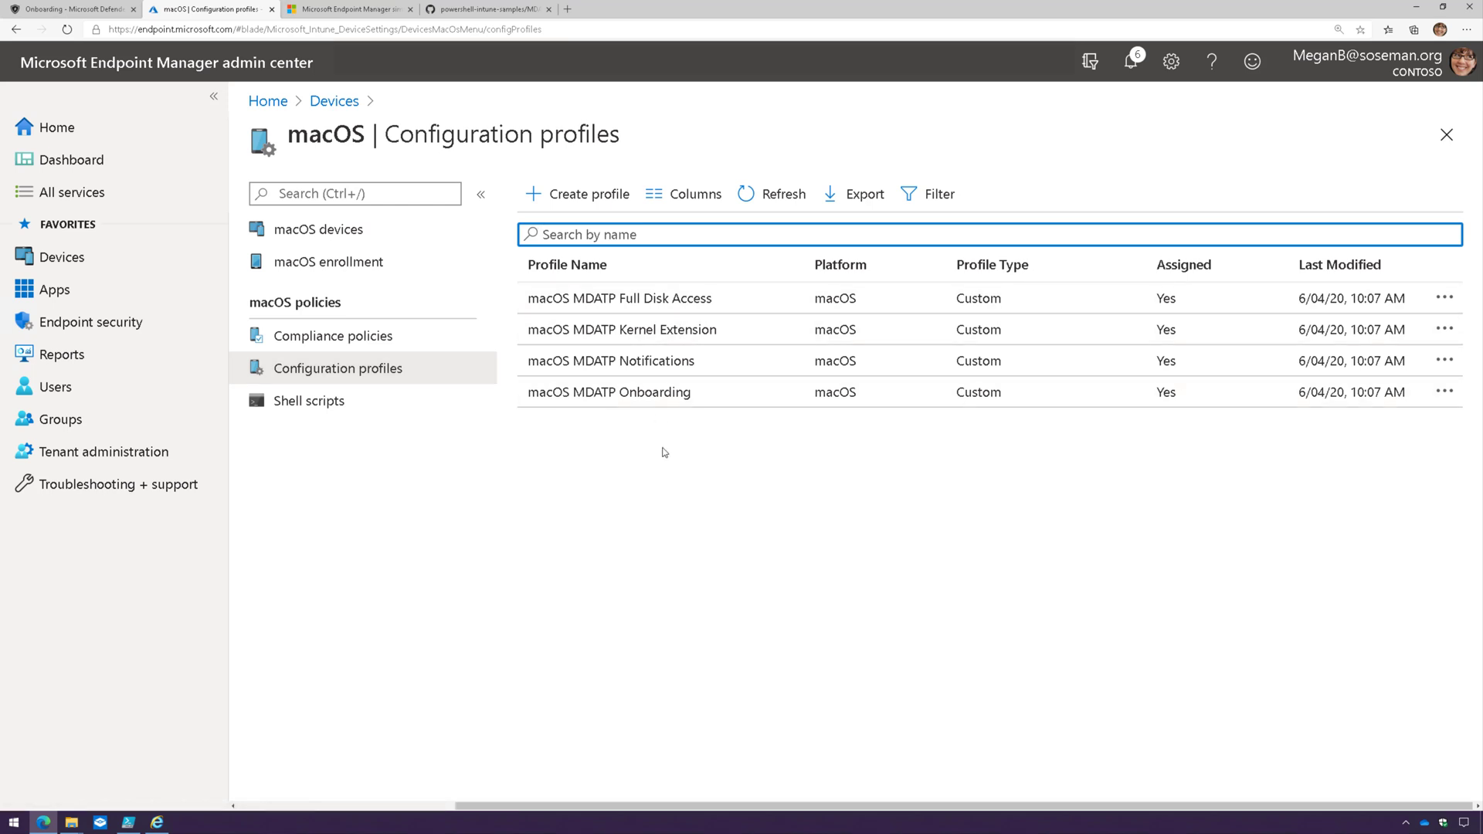
left_click(1185, 324)
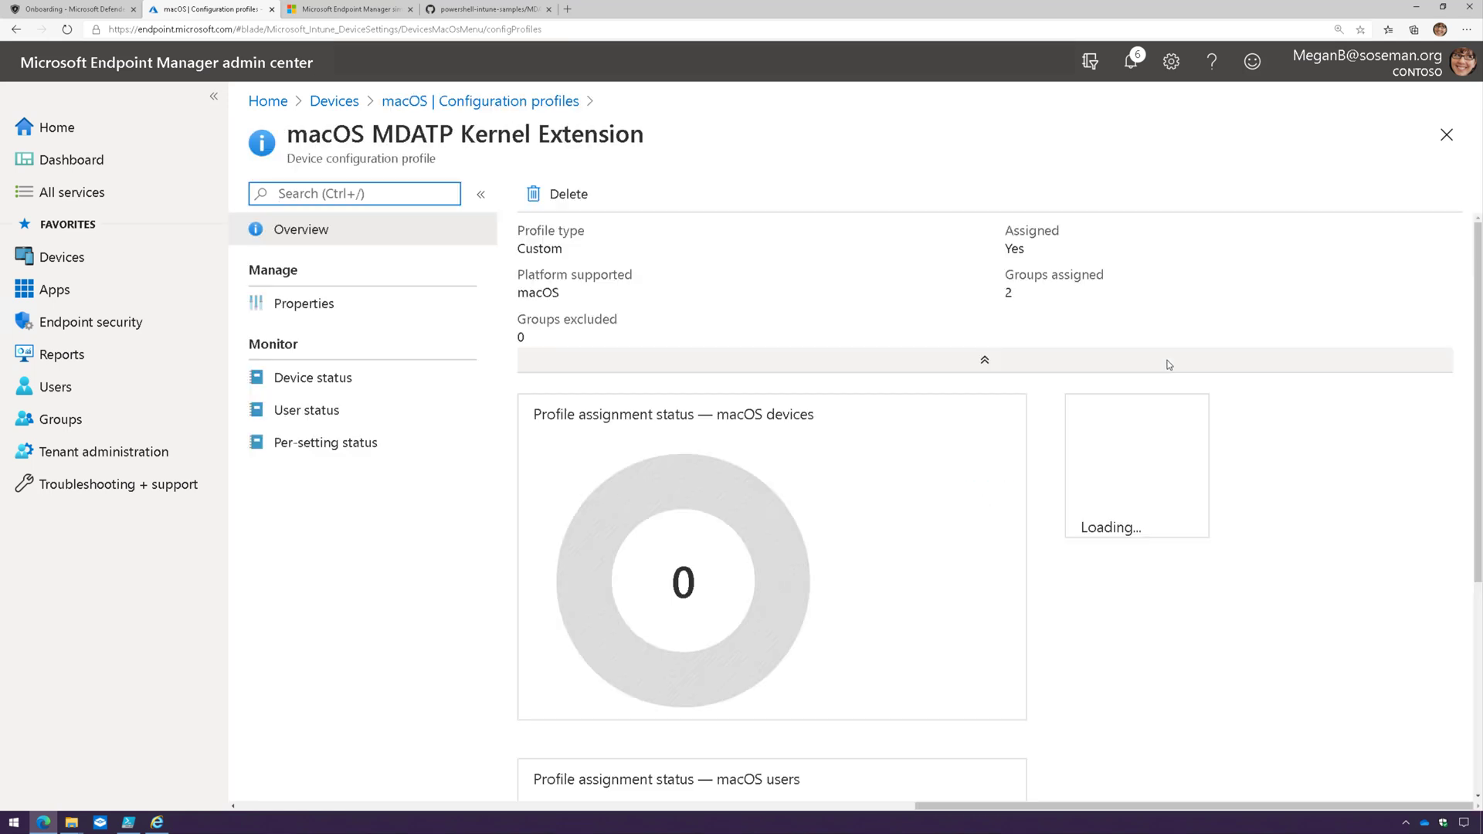
left_click(414, 303)
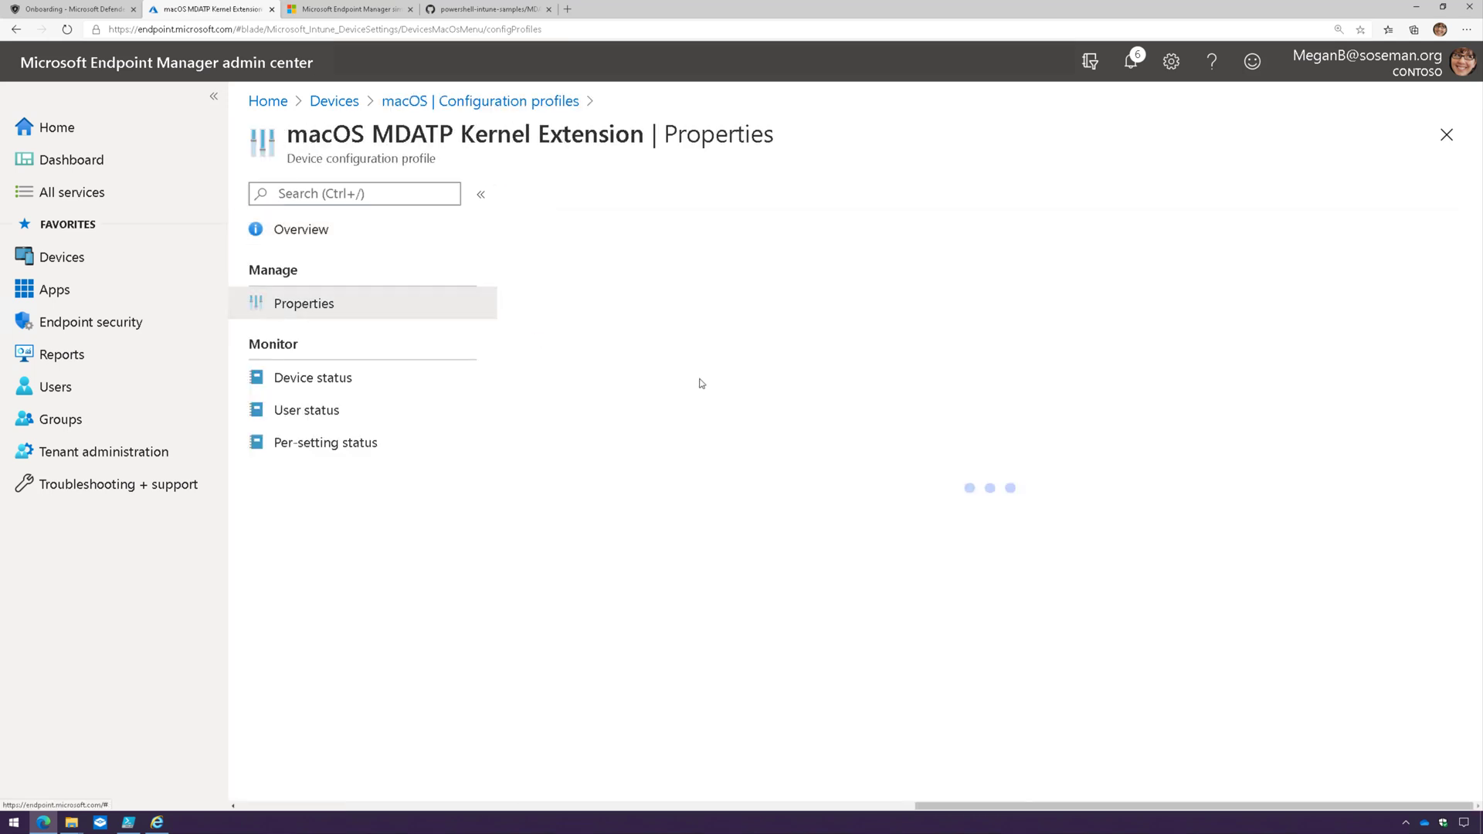
scroll(811, 618, "down", 3)
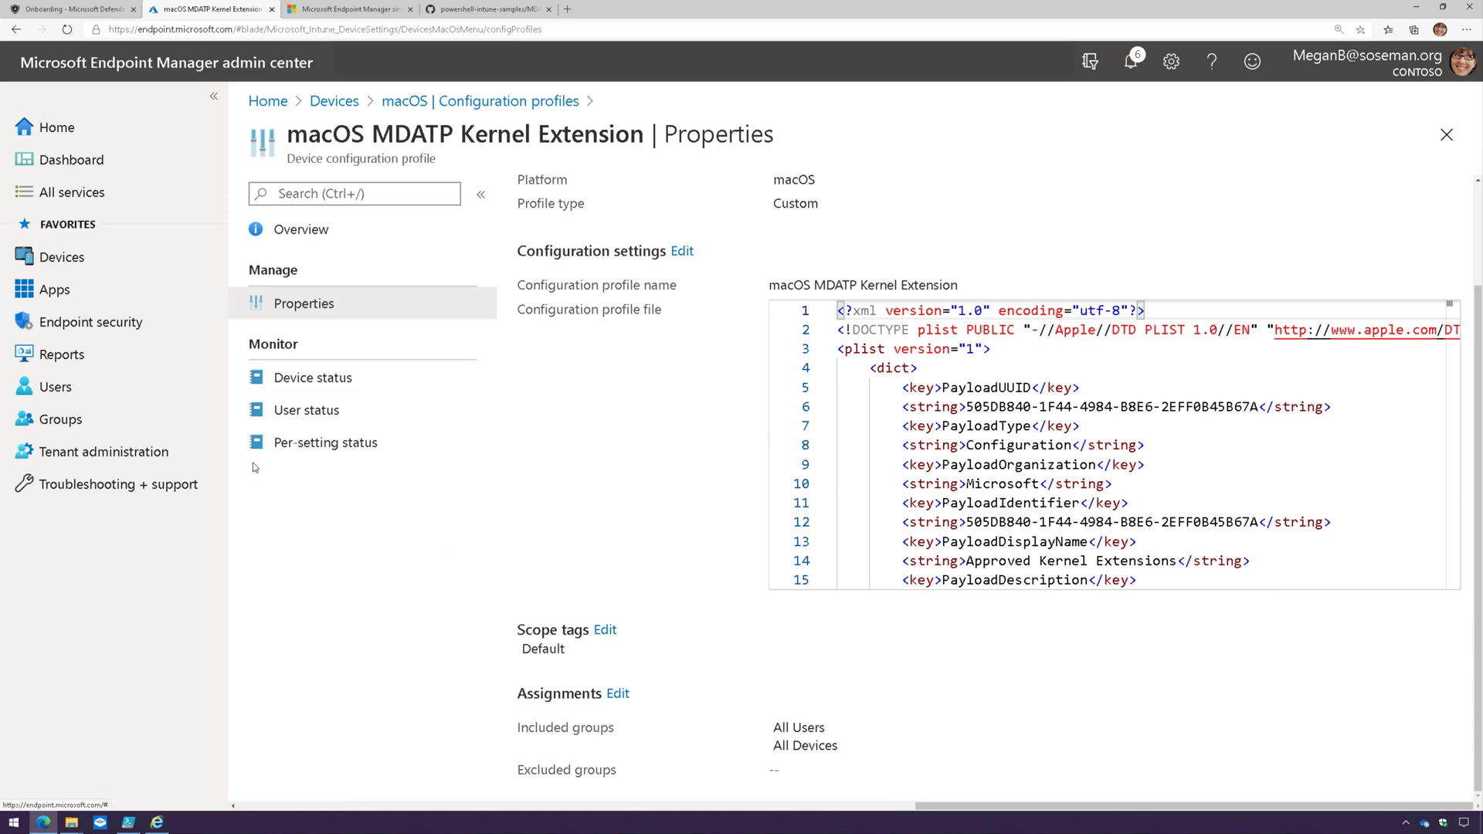
left_click(143, 296)
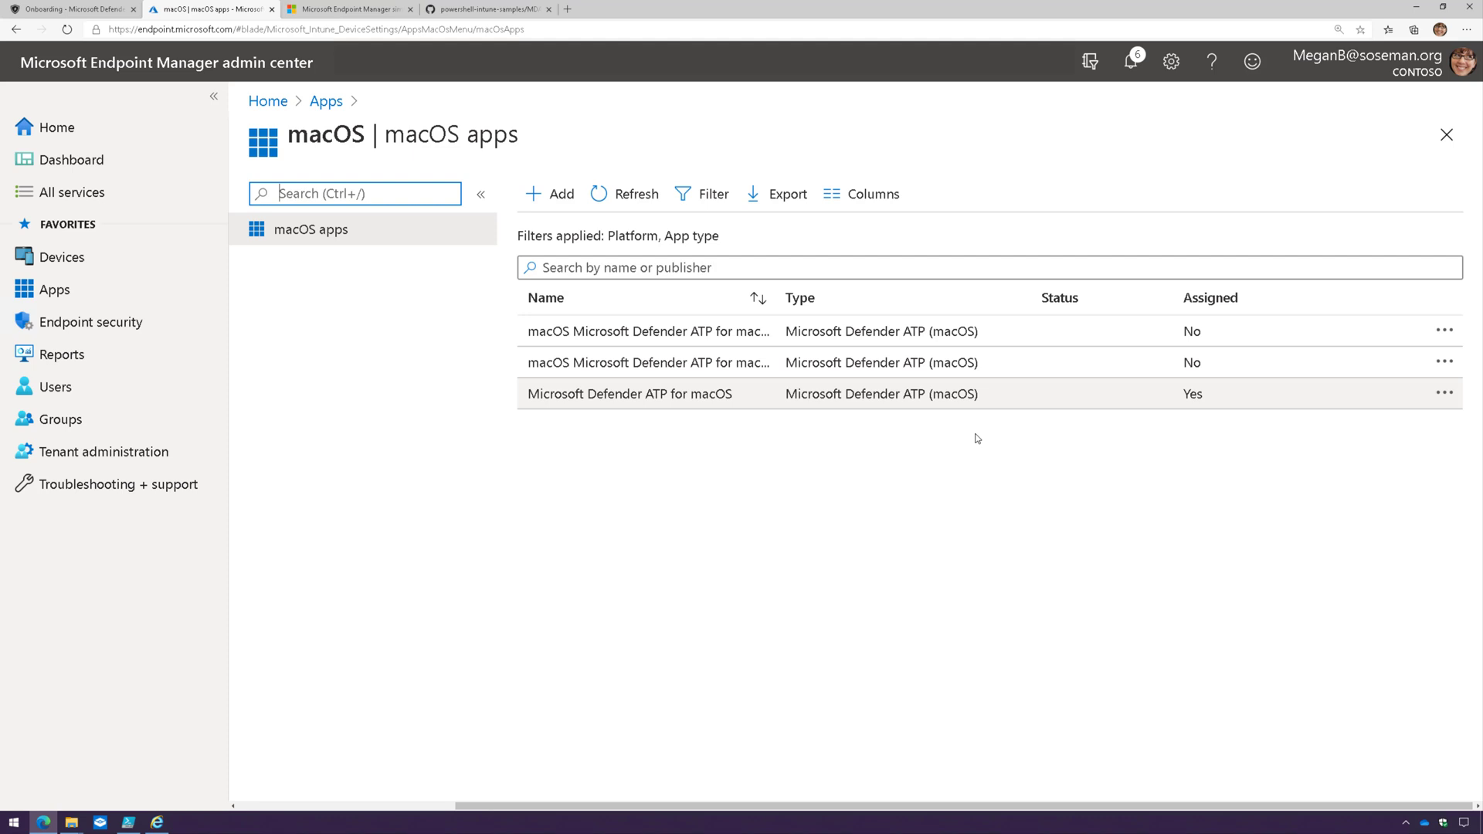
Step: Check the Defender ATP for macOS app, then expand the MacOS antivirus policy's Microsoft Defender ATP settings
left_click(914, 394)
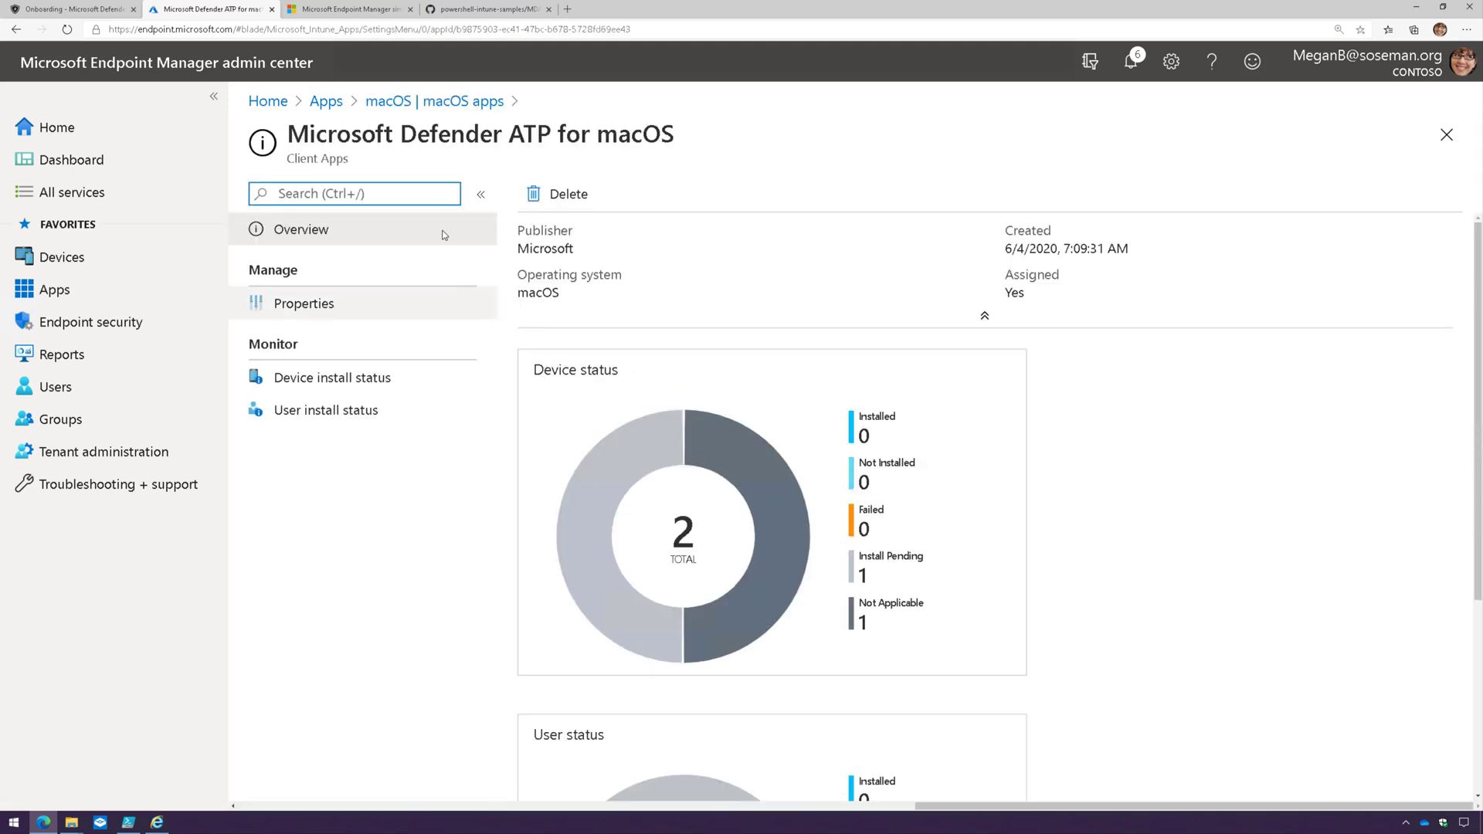
left_click(141, 327)
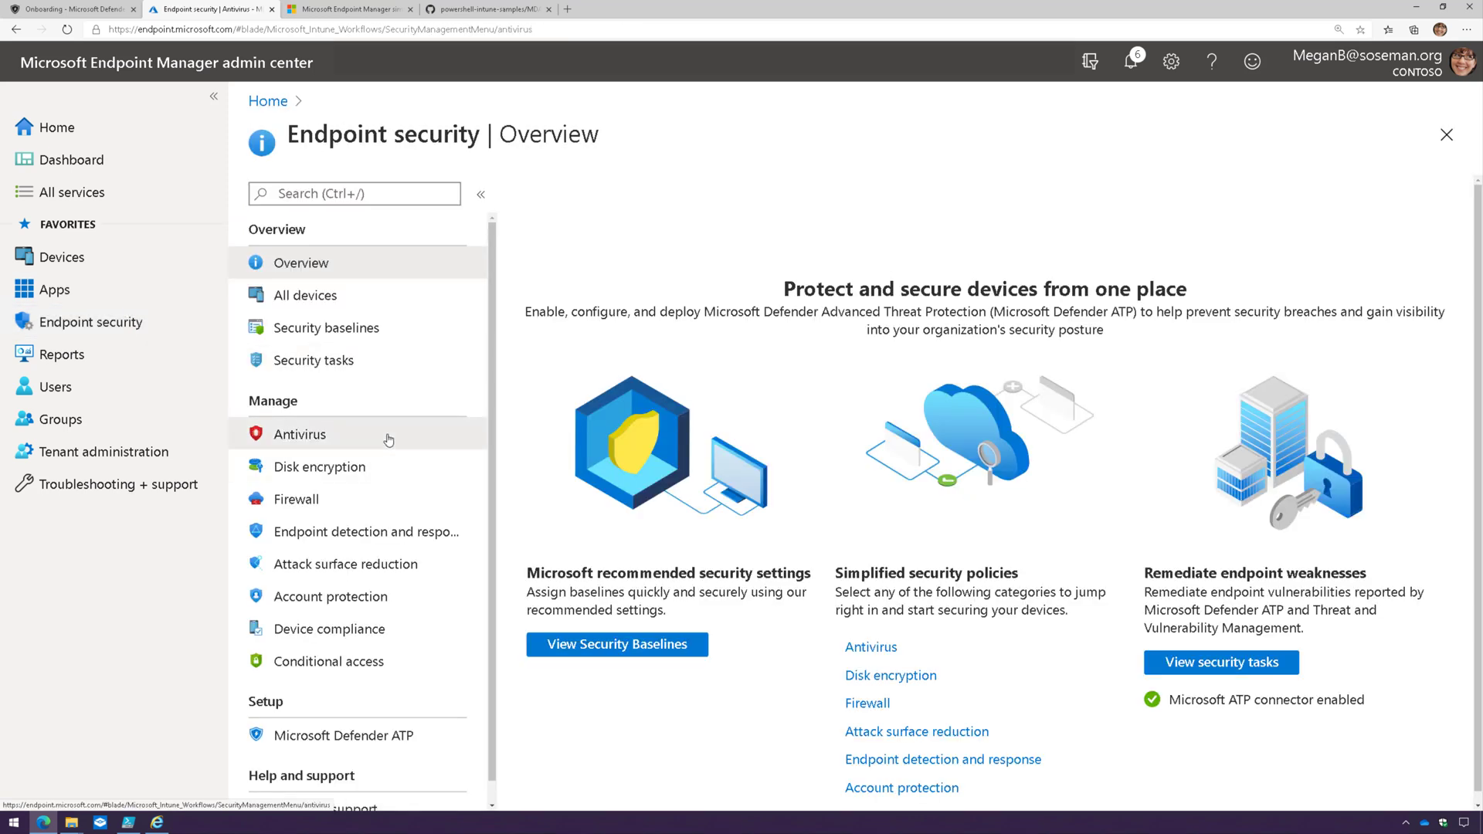
left_click(389, 434)
left_click(572, 379)
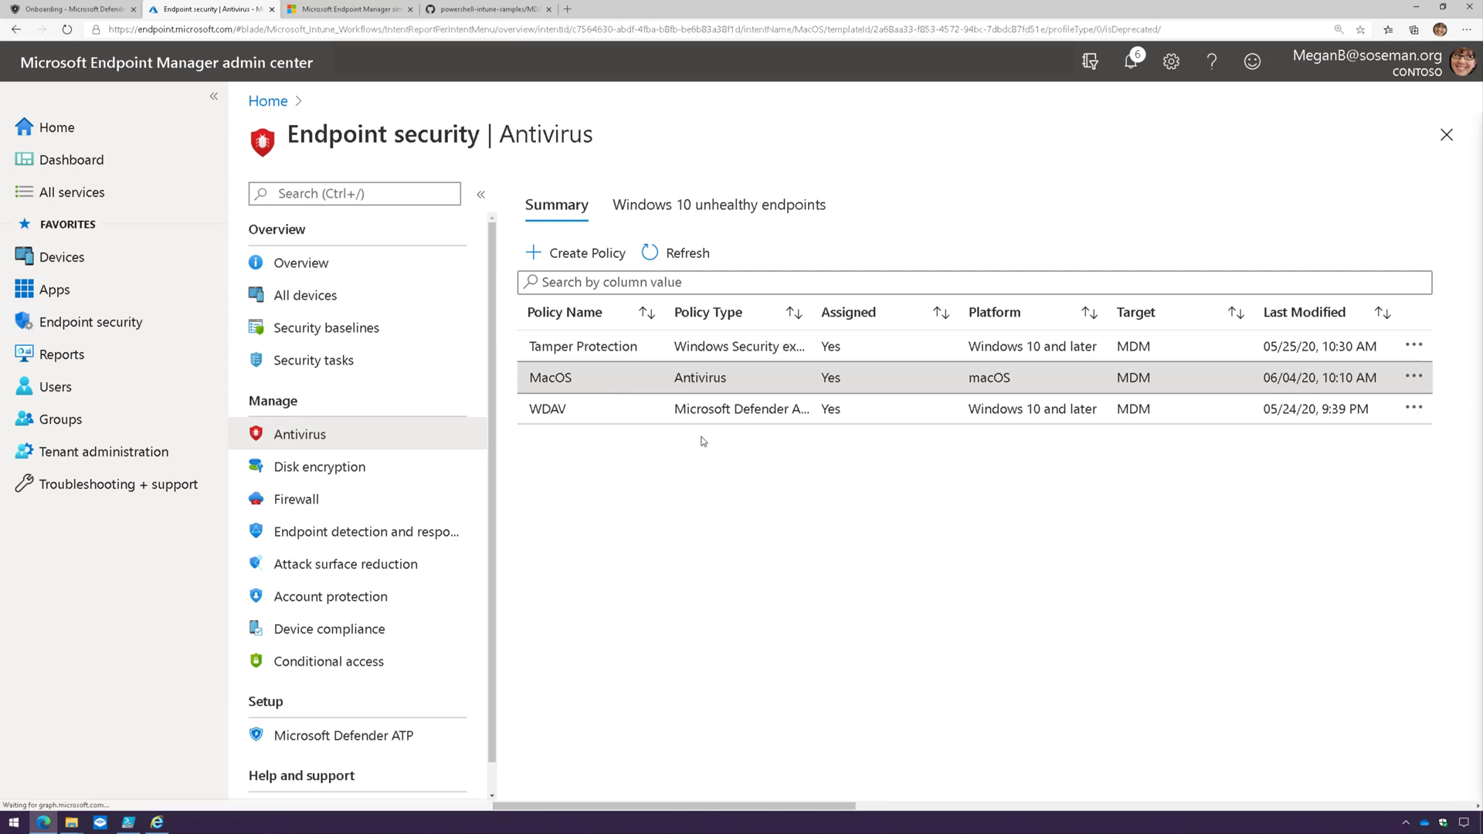
left_click(301, 335)
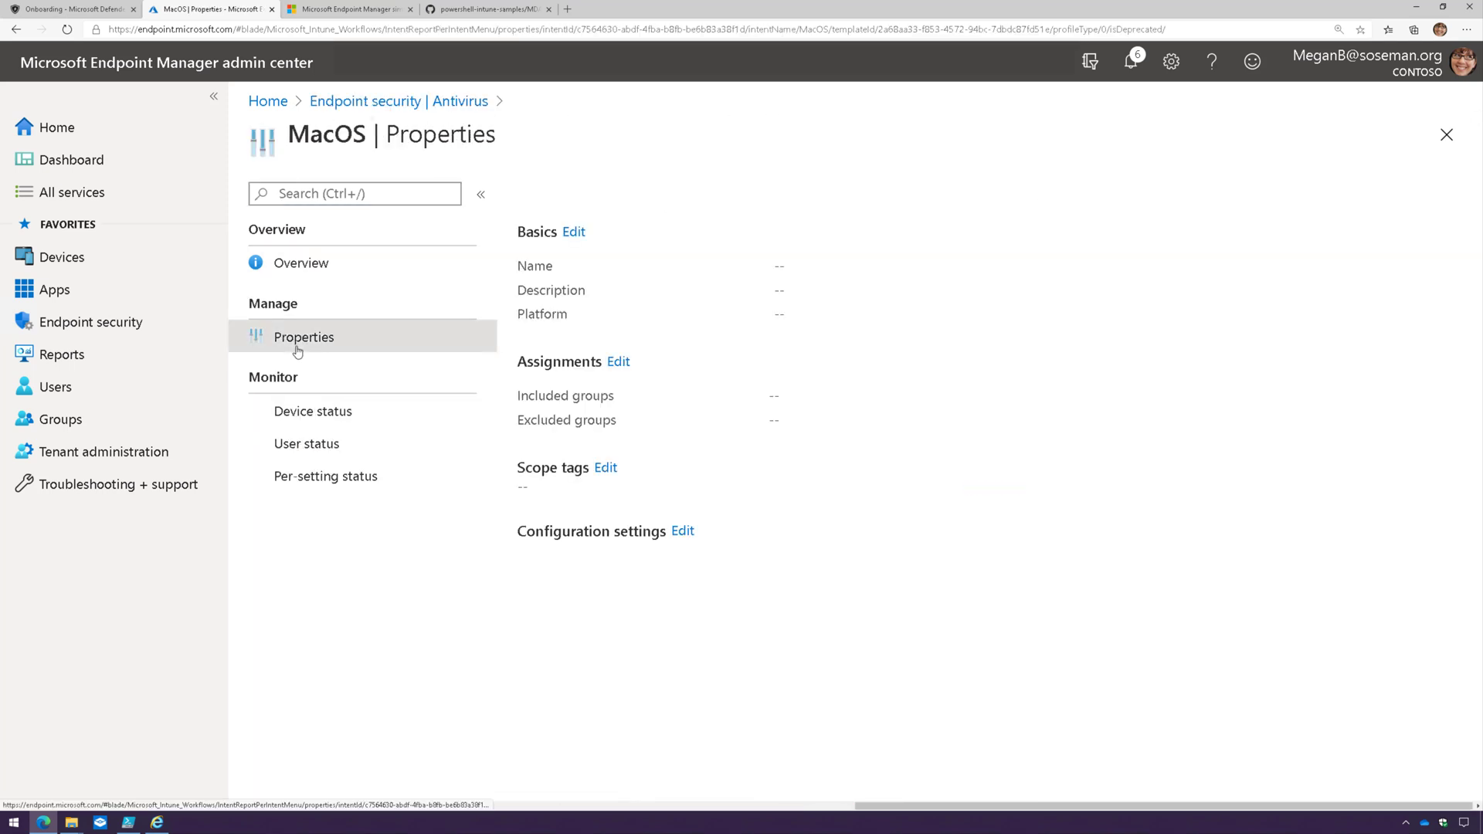
left_click(564, 609)
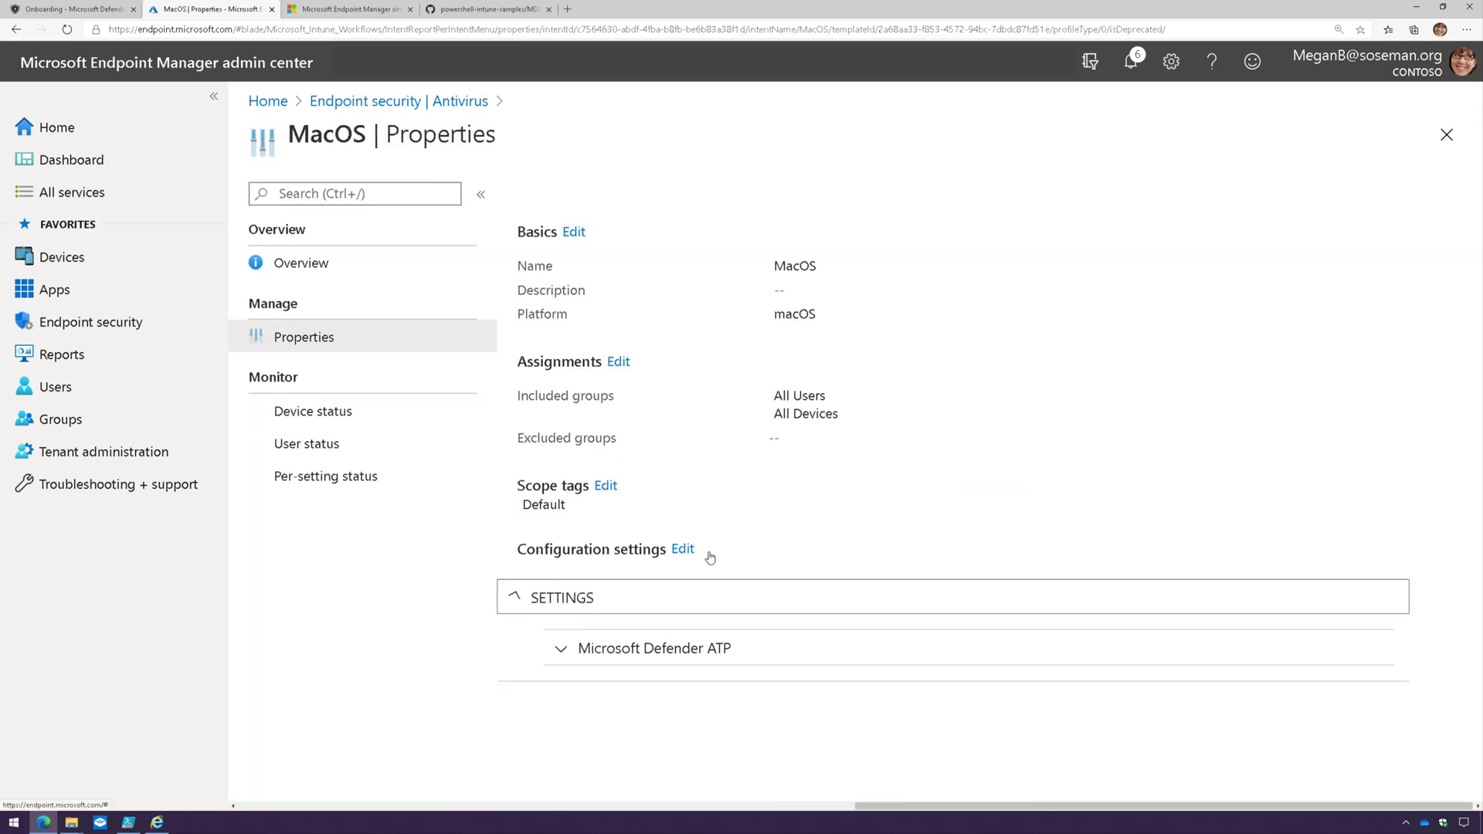
left_click(665, 640)
scroll(700, 601, "down", 5)
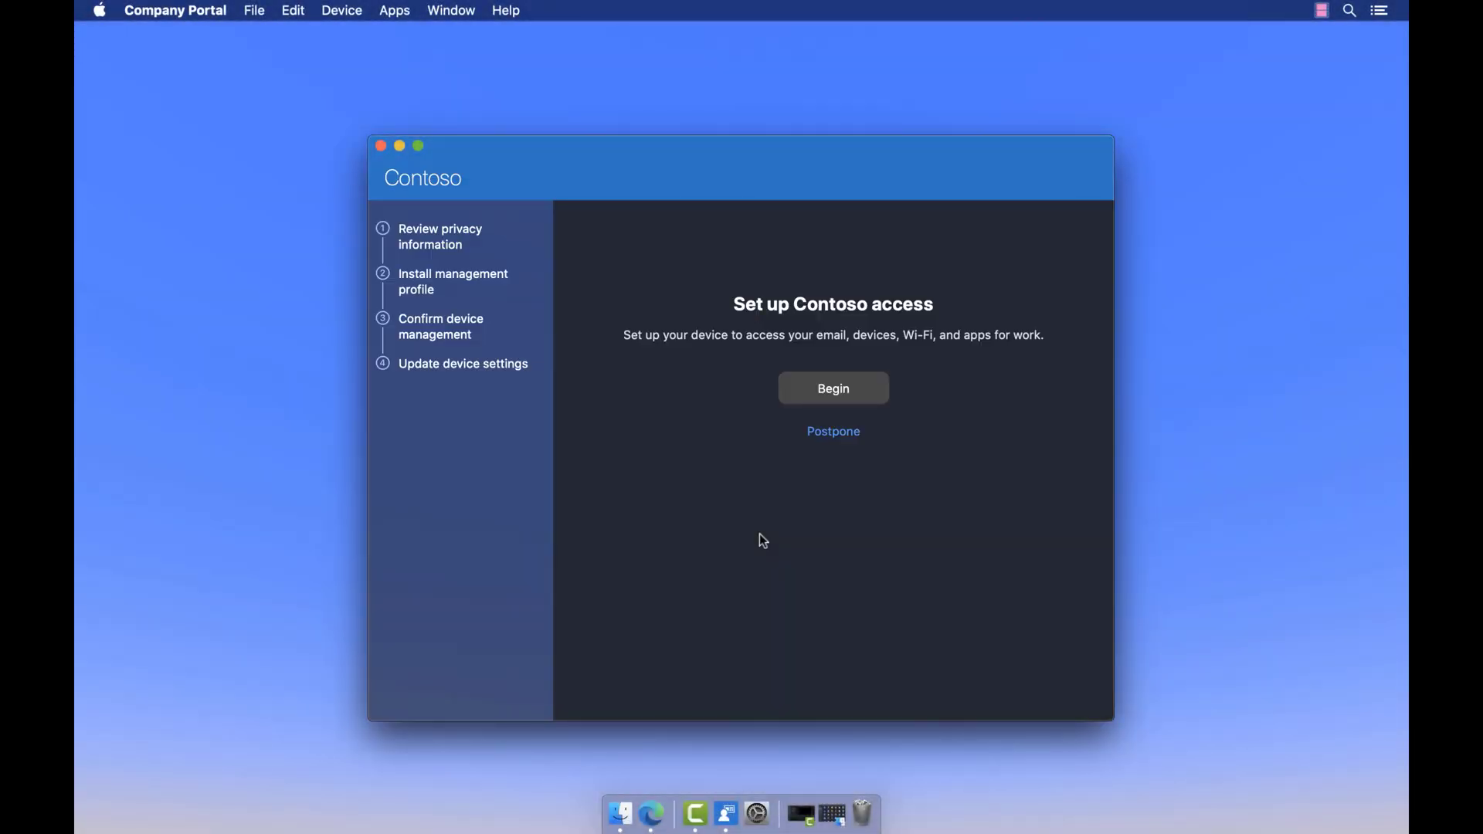
Step: Begin Company Portal's Contoso access setup and open System Preferences for device management
left_click(844, 386)
left_click(1051, 693)
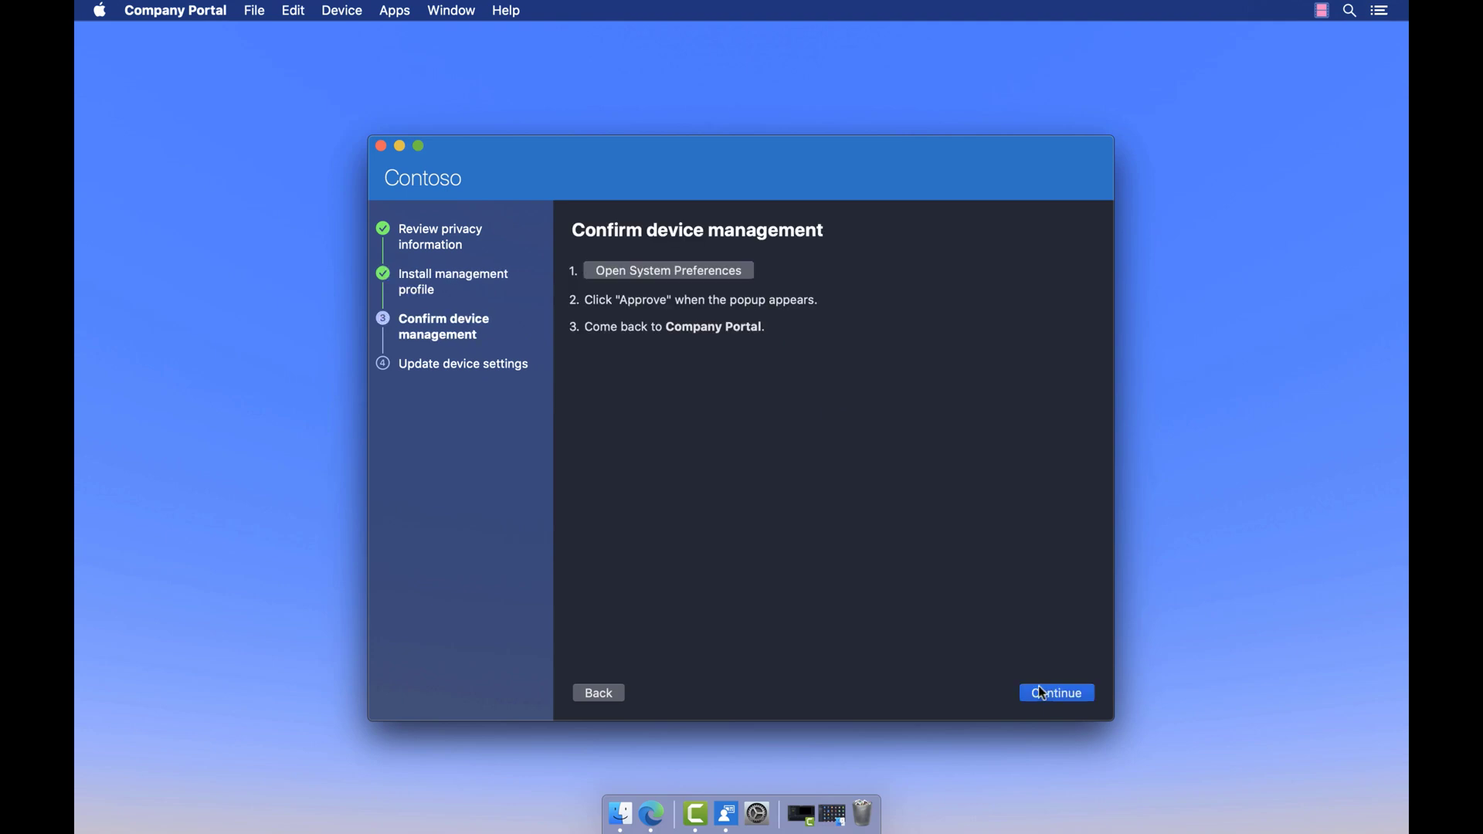
left_click(719, 272)
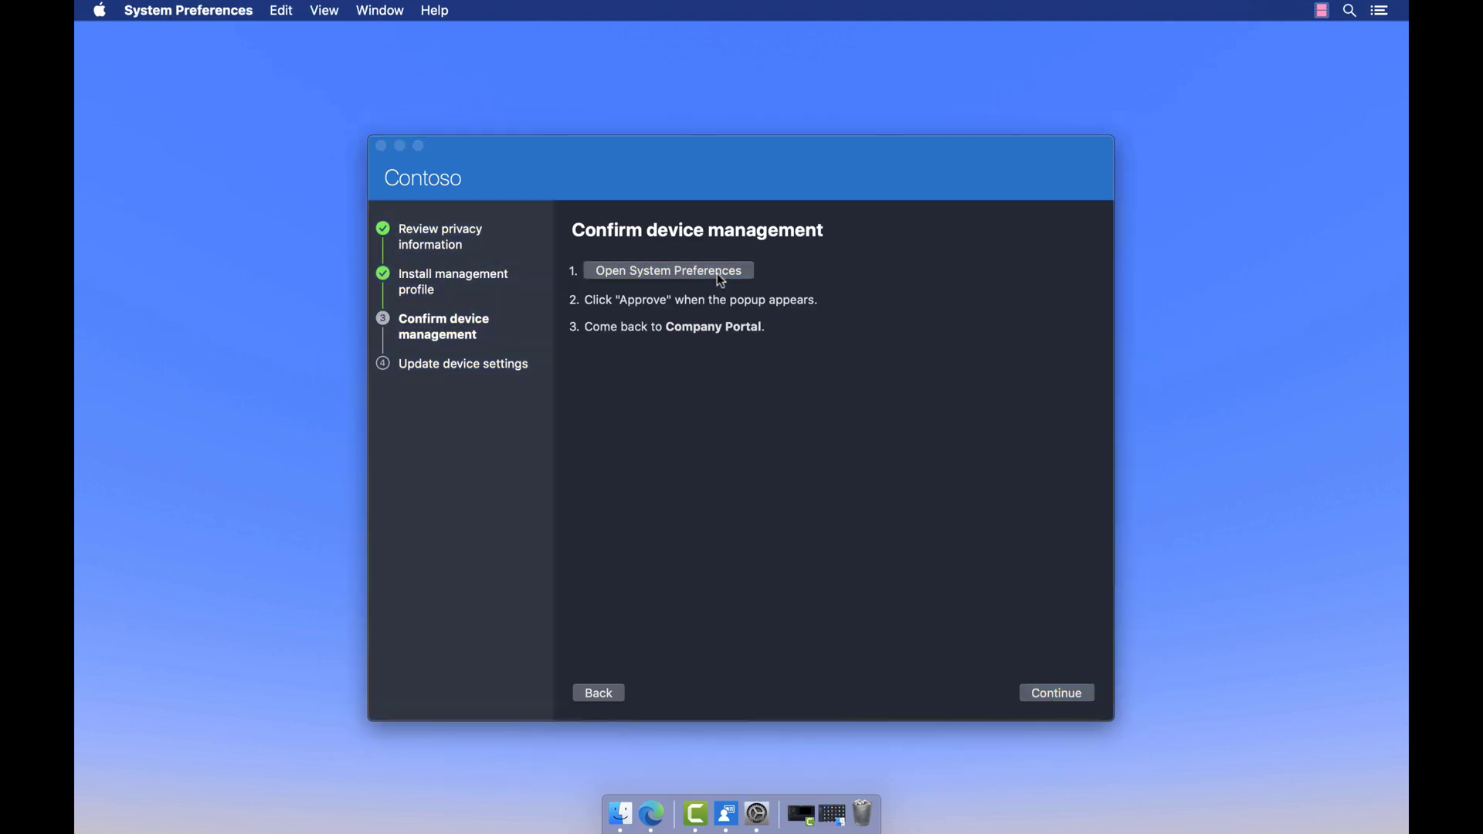
Step: Approve the Management Profile and finish setup so the MacBook Pro shows In compliance
left_click(300, 386)
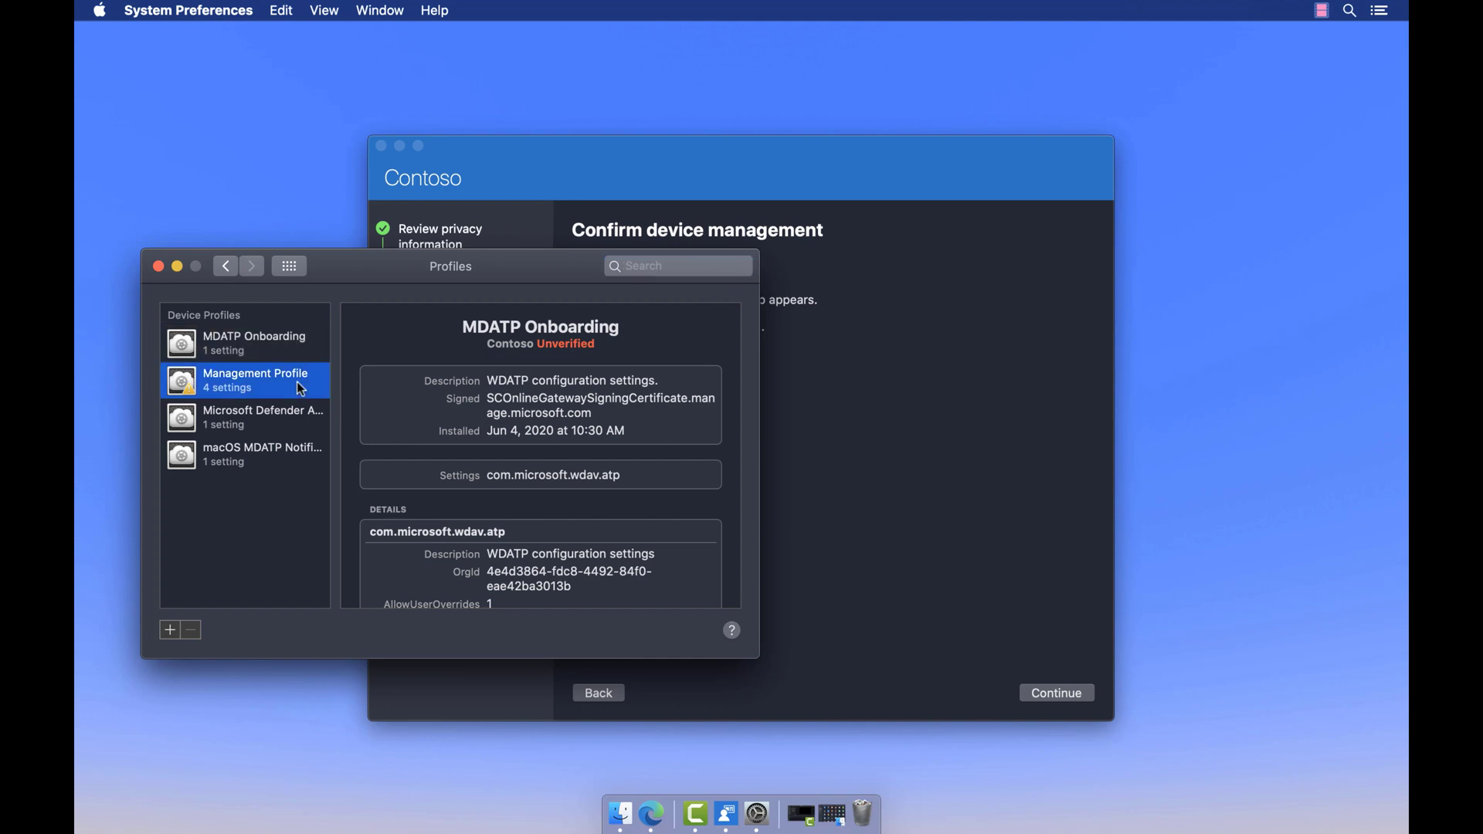
left_click(572, 396)
left_click(571, 395)
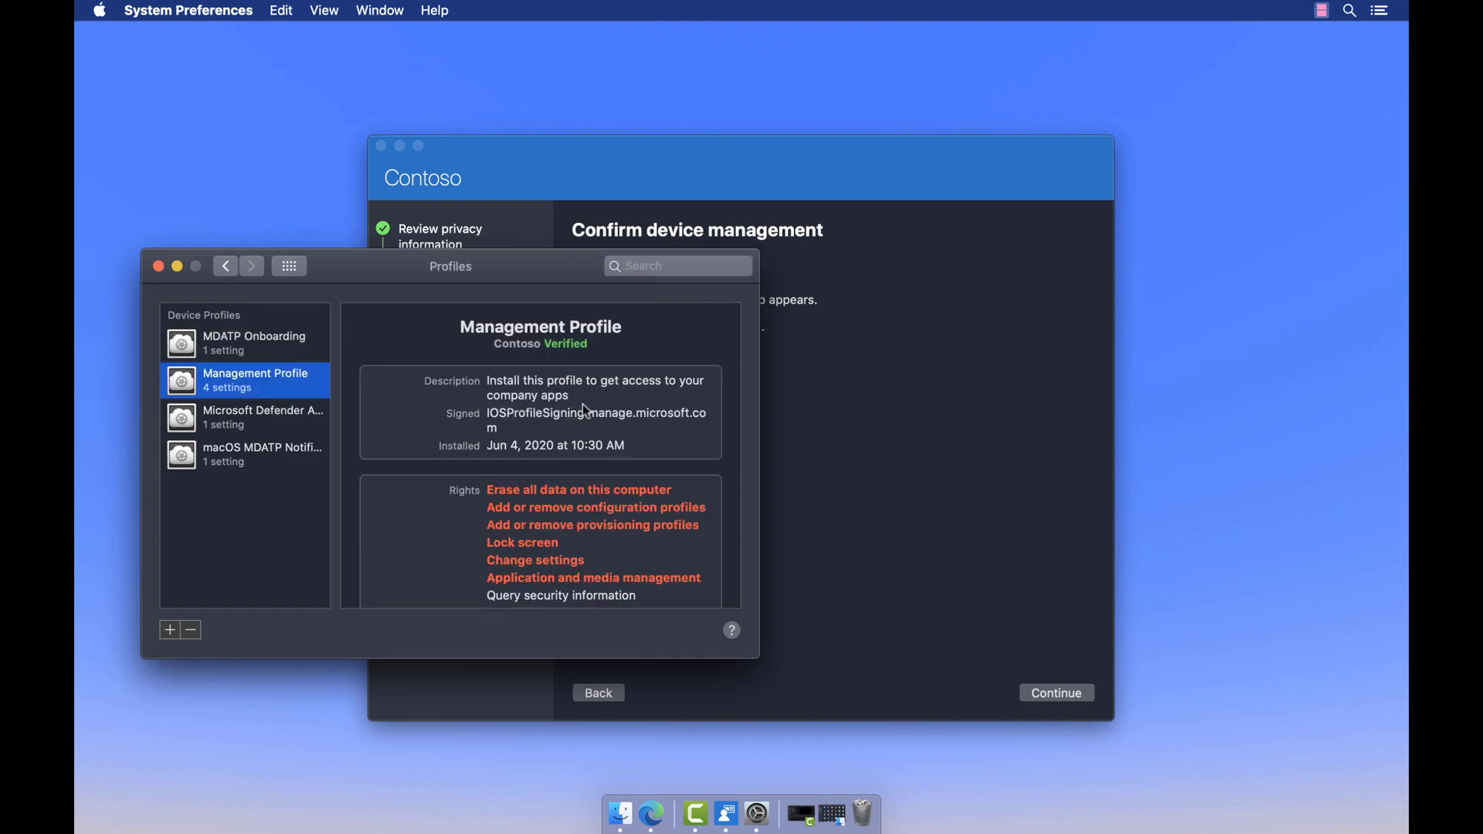
left_click(851, 292)
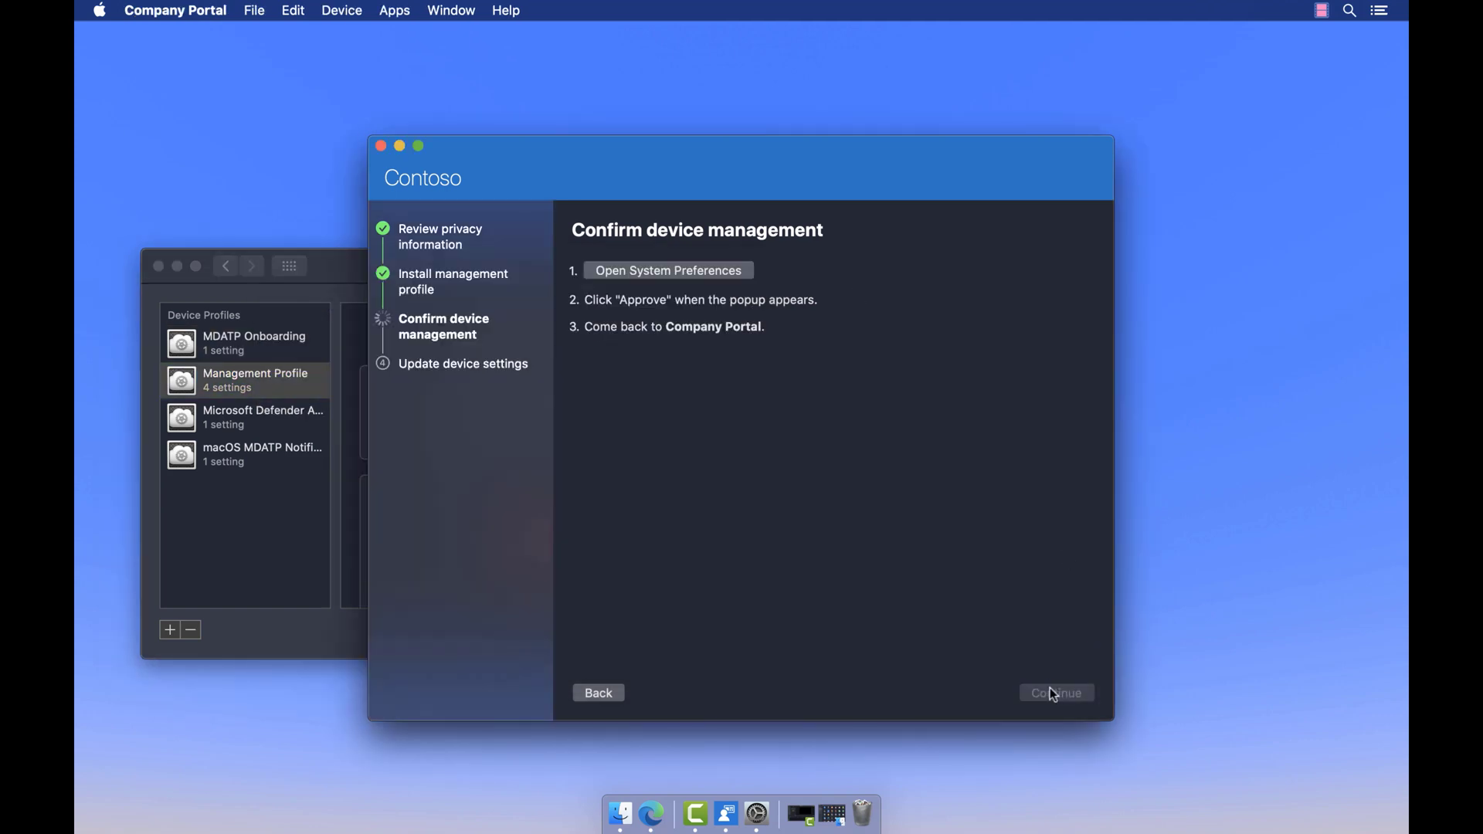
left_click(159, 265)
left_click(850, 406)
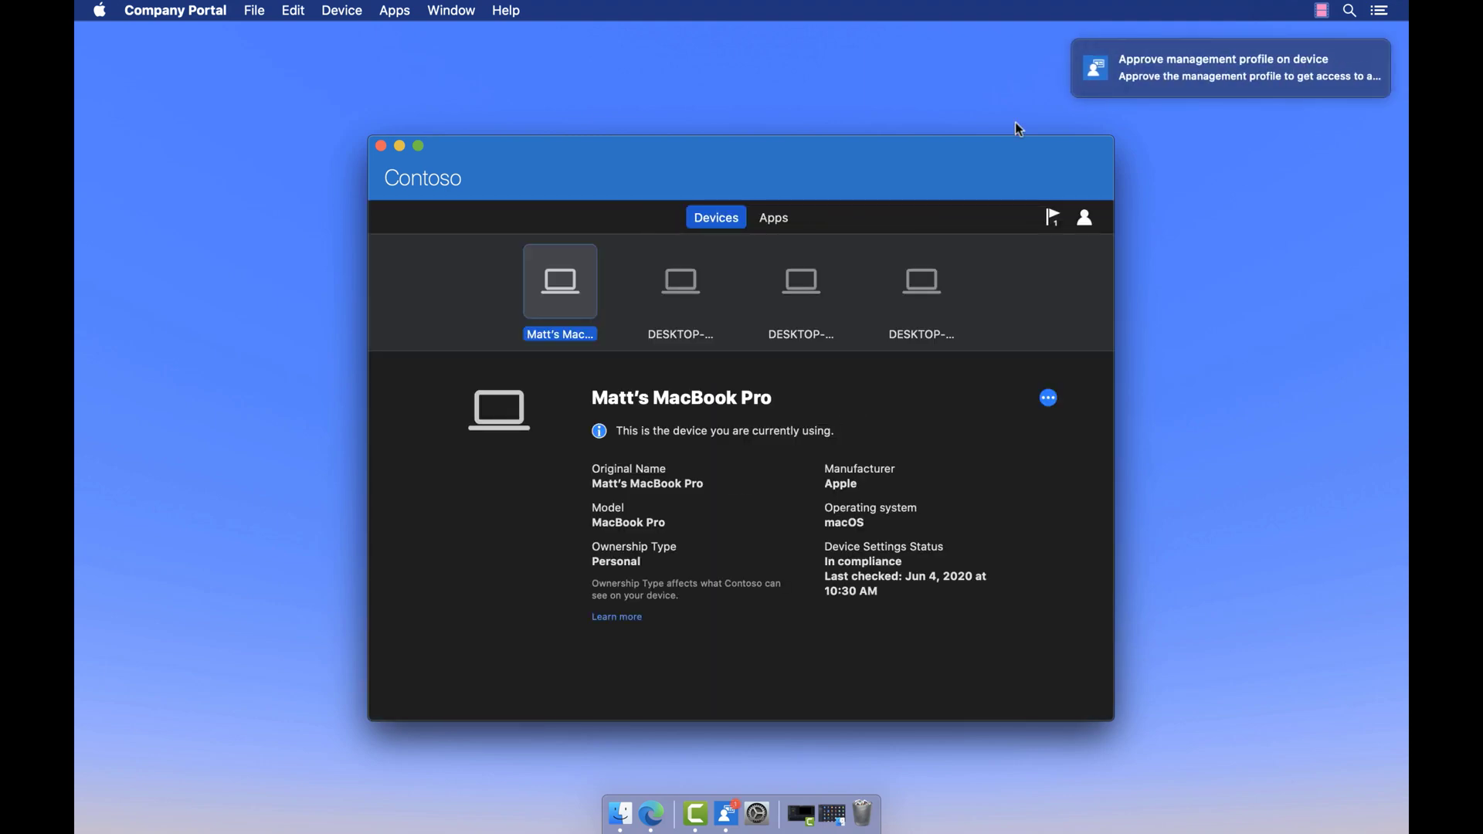
Step: Open Microsoft Defender ATP from the menu bar and review its organization-managed protection preferences
left_click(454, 662)
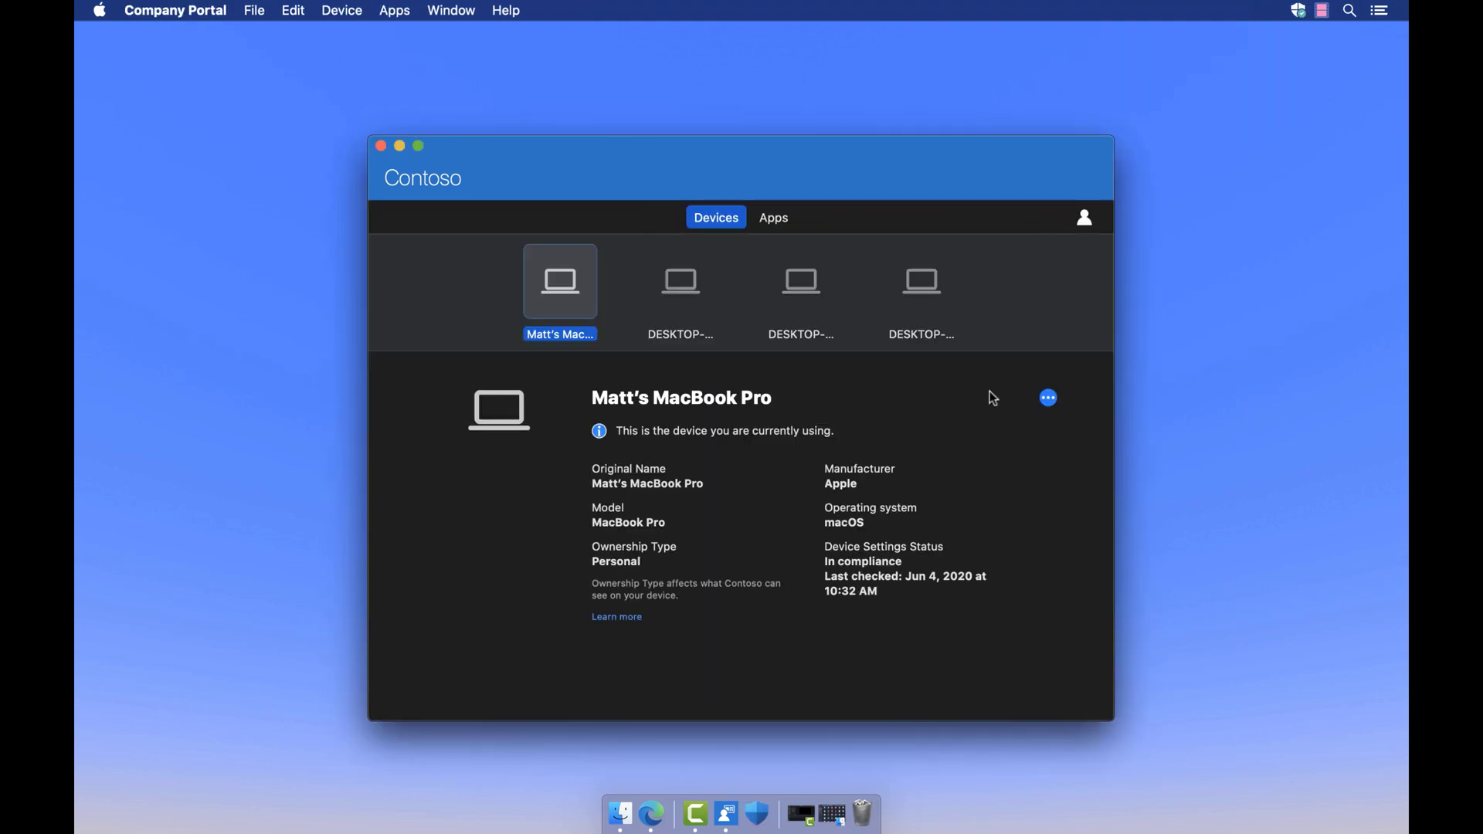
left_click(1299, 11)
left_click(1253, 113)
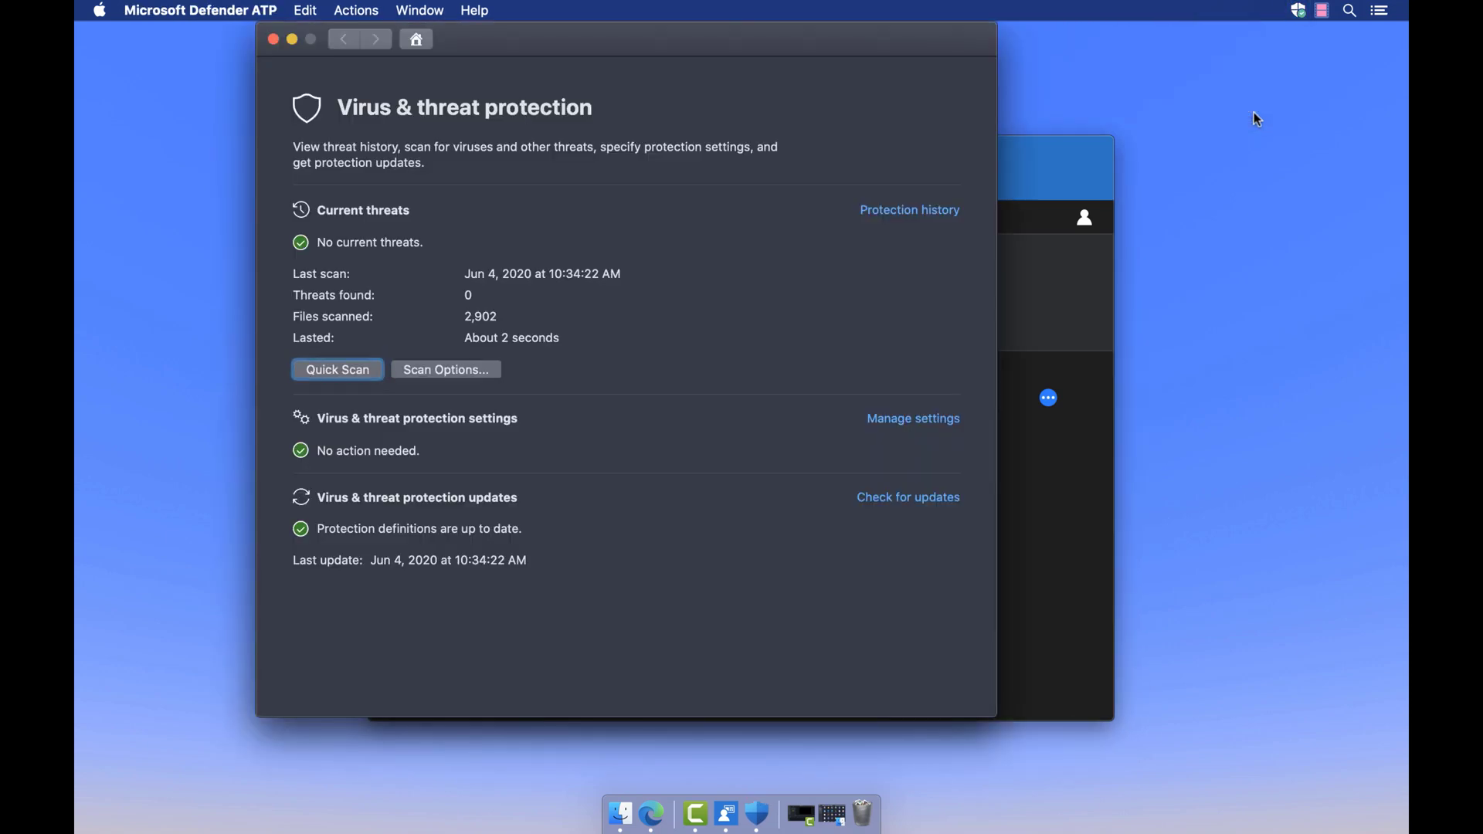
left_click(200, 10)
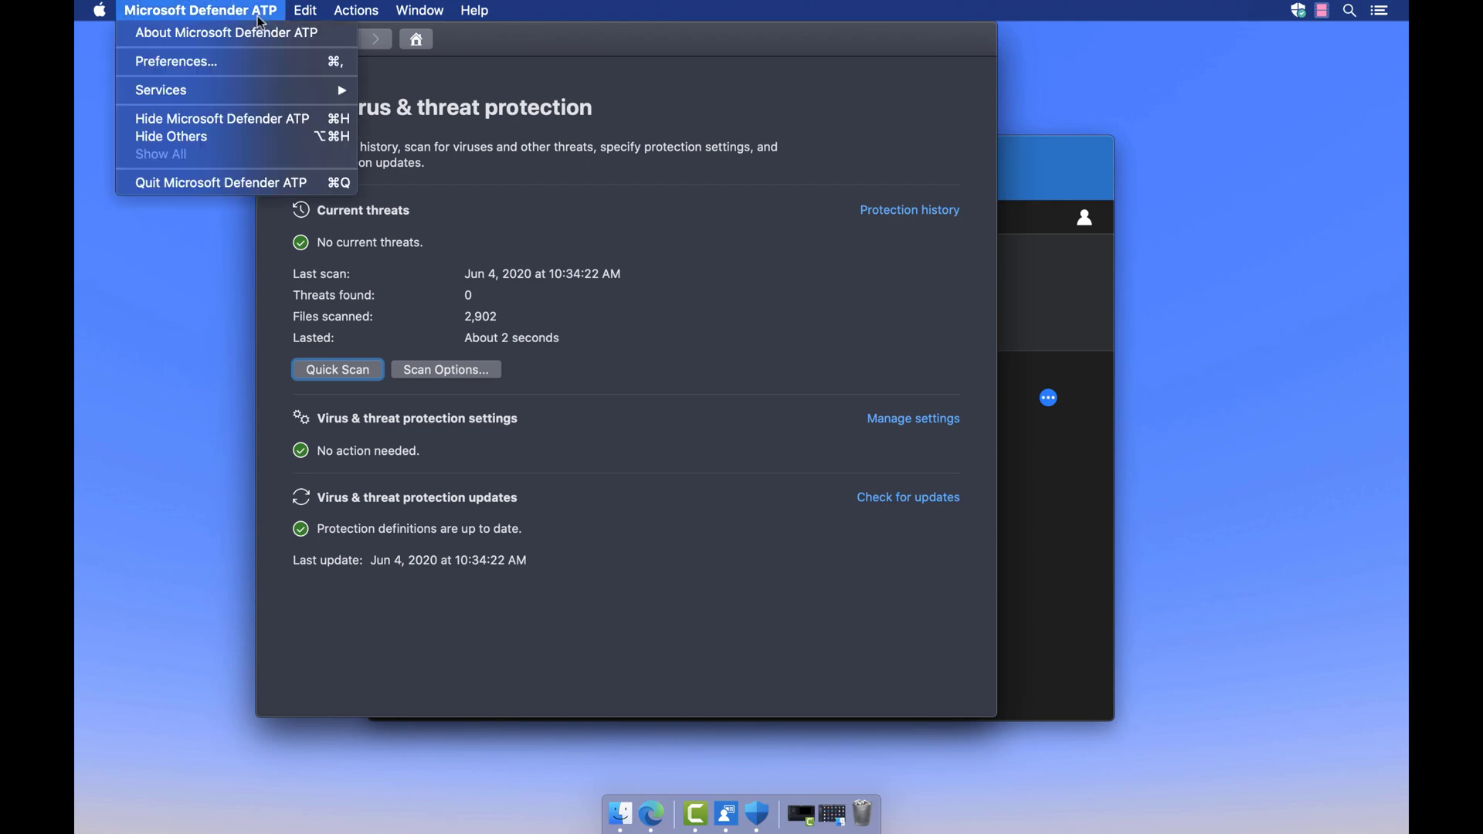
left_click(170, 59)
scroll(817, 338, "down", 8)
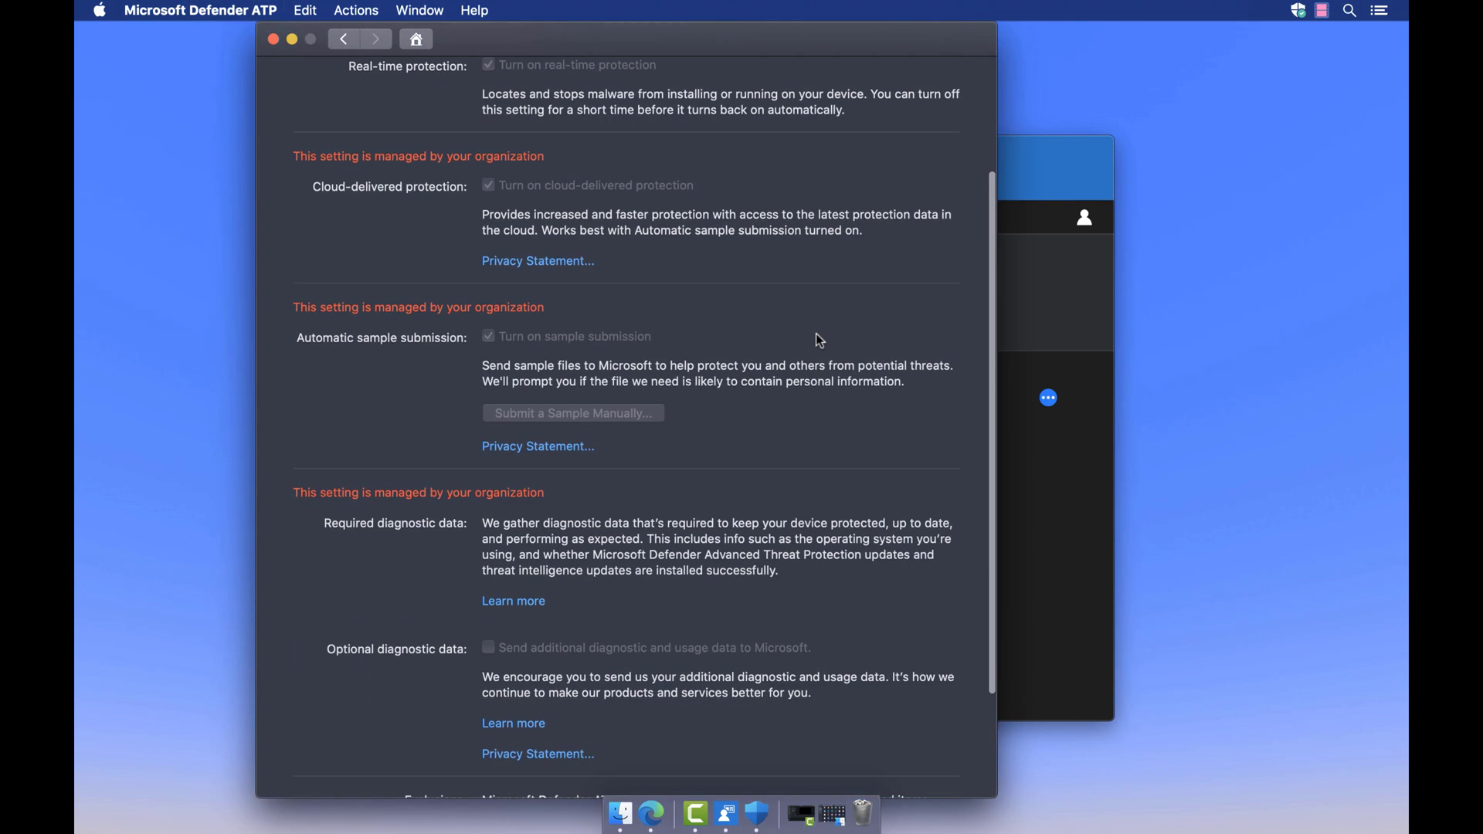
scroll(816, 333, "up", 8)
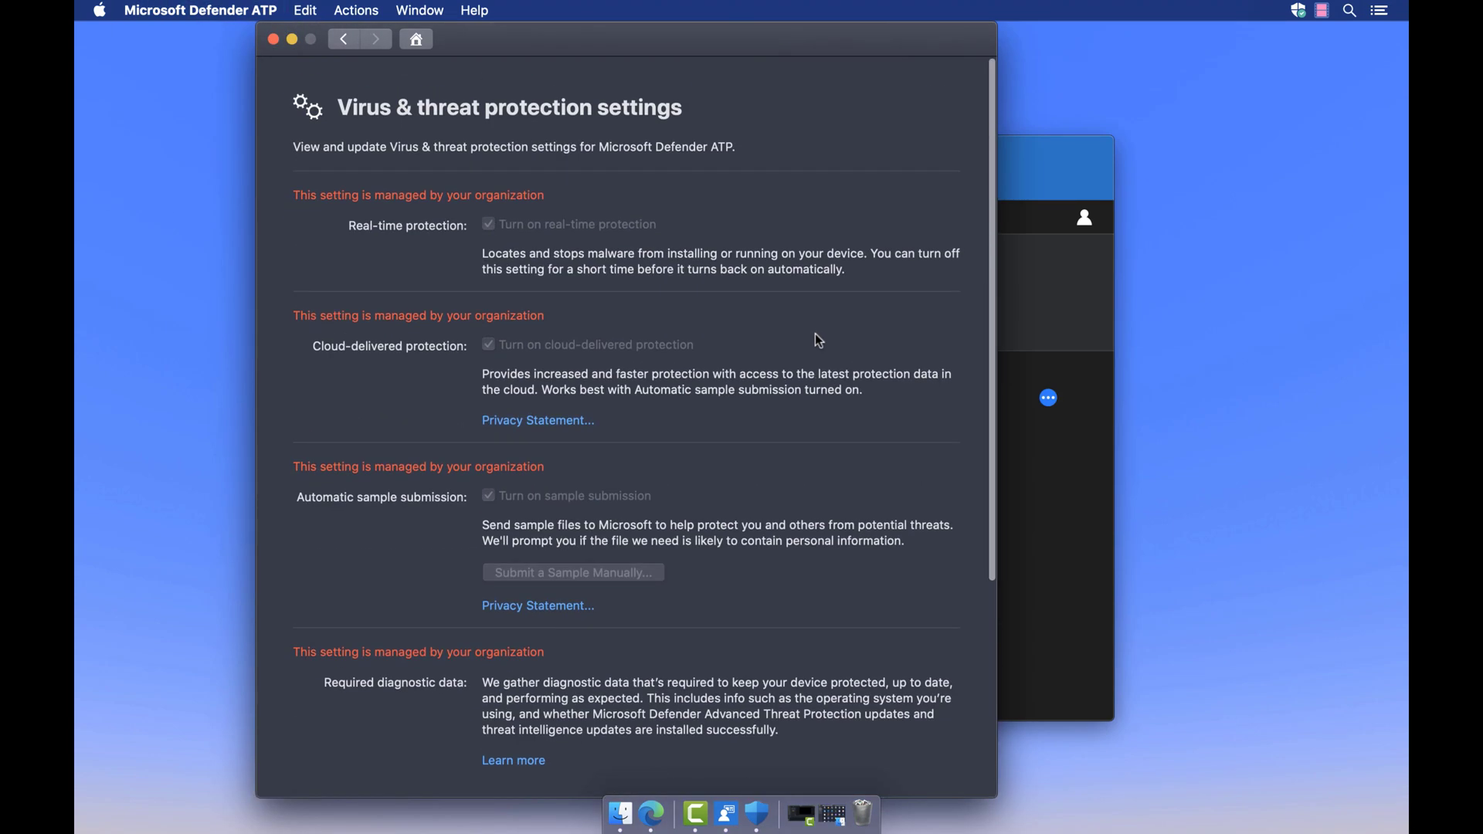
left_click(345, 44)
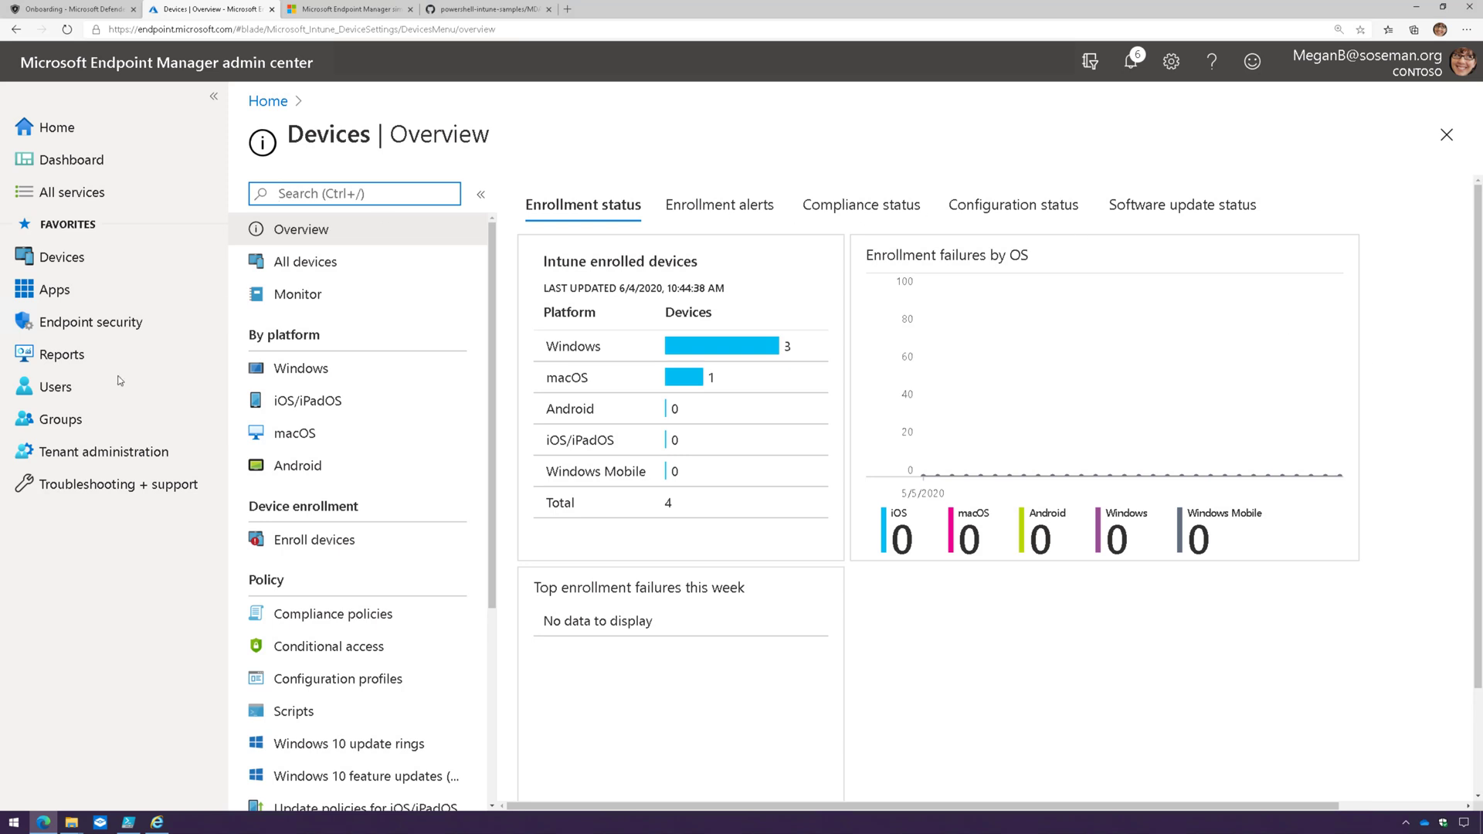
Step: Open the MacBook Pro from the macOS devices list and view its four Succeeded MDATP configuration policies
left_click(286, 439)
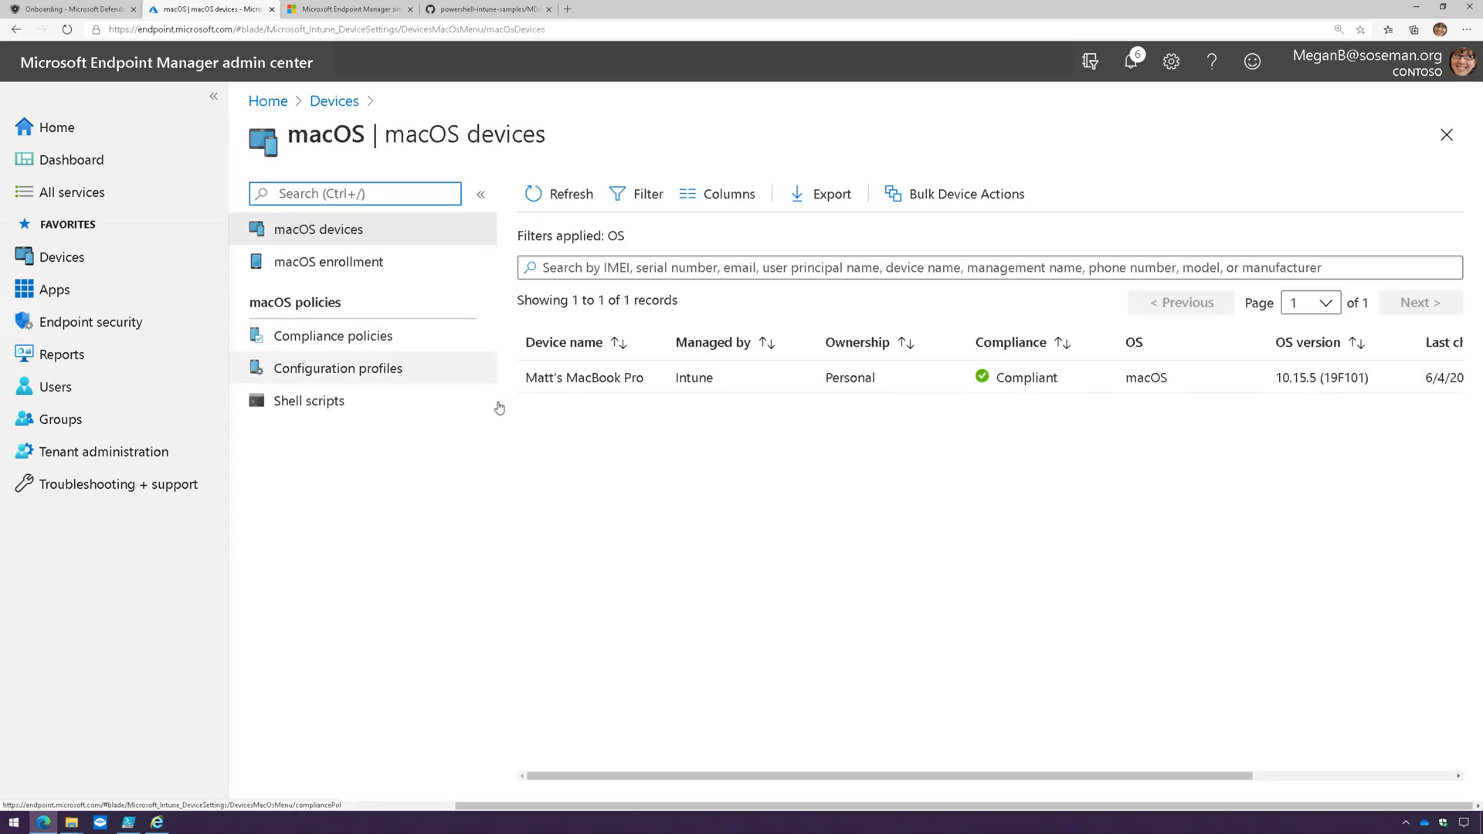
left_click(541, 380)
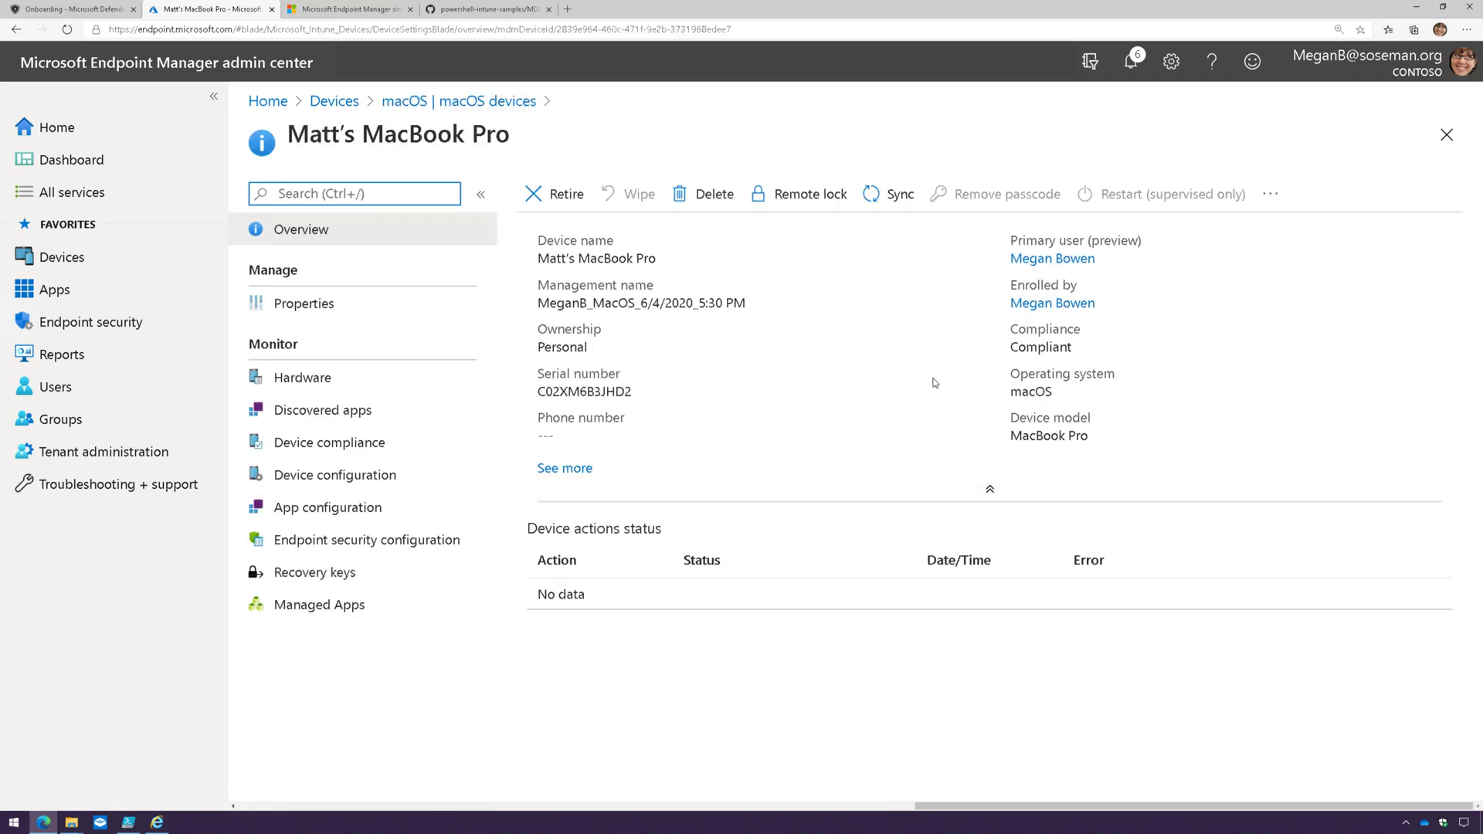
left_click(375, 485)
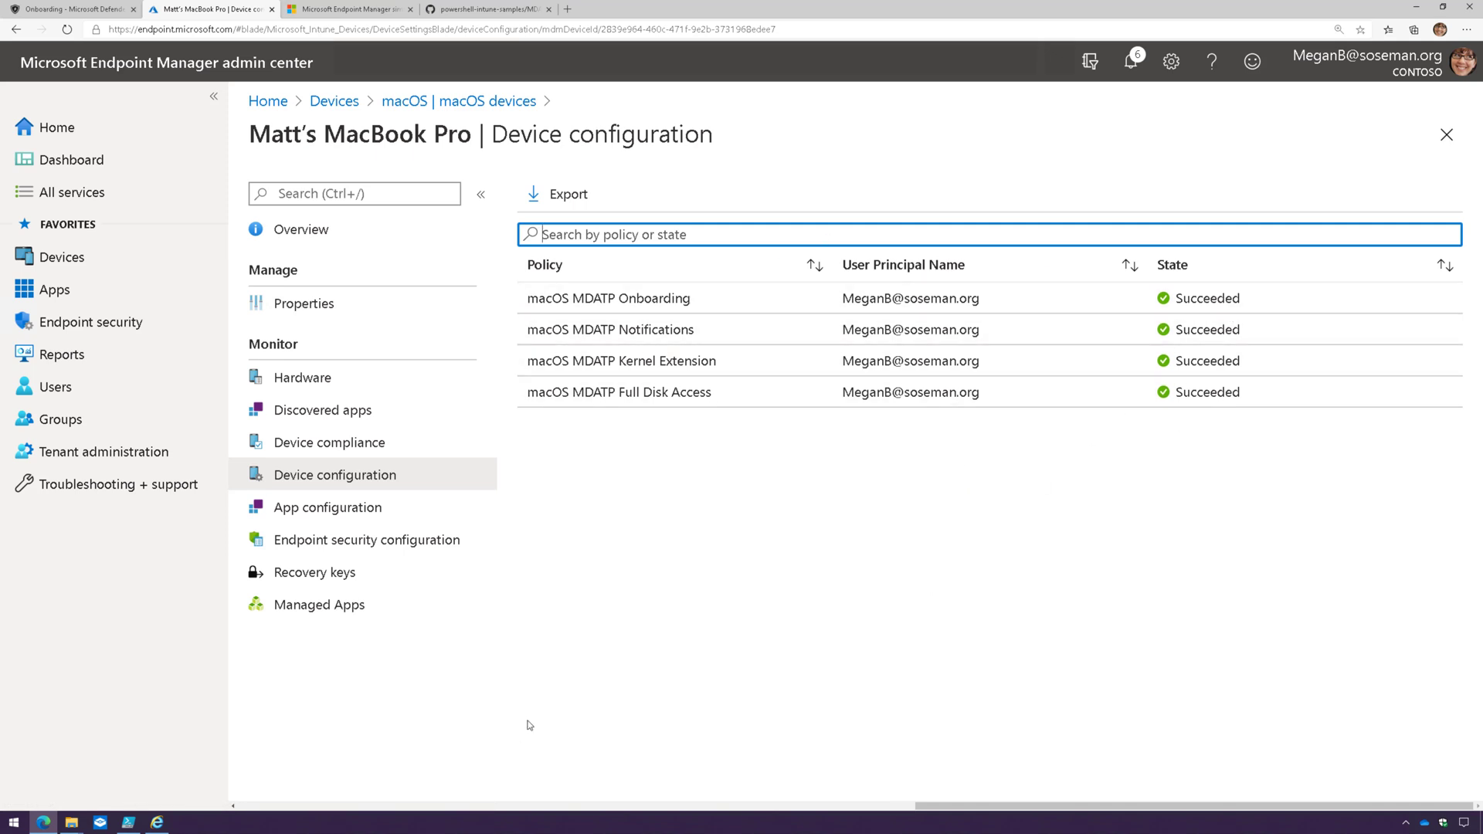
Step: Find the MacBook Pro in Defender Security Center's devices list and open its full device page
left_click(68, 9)
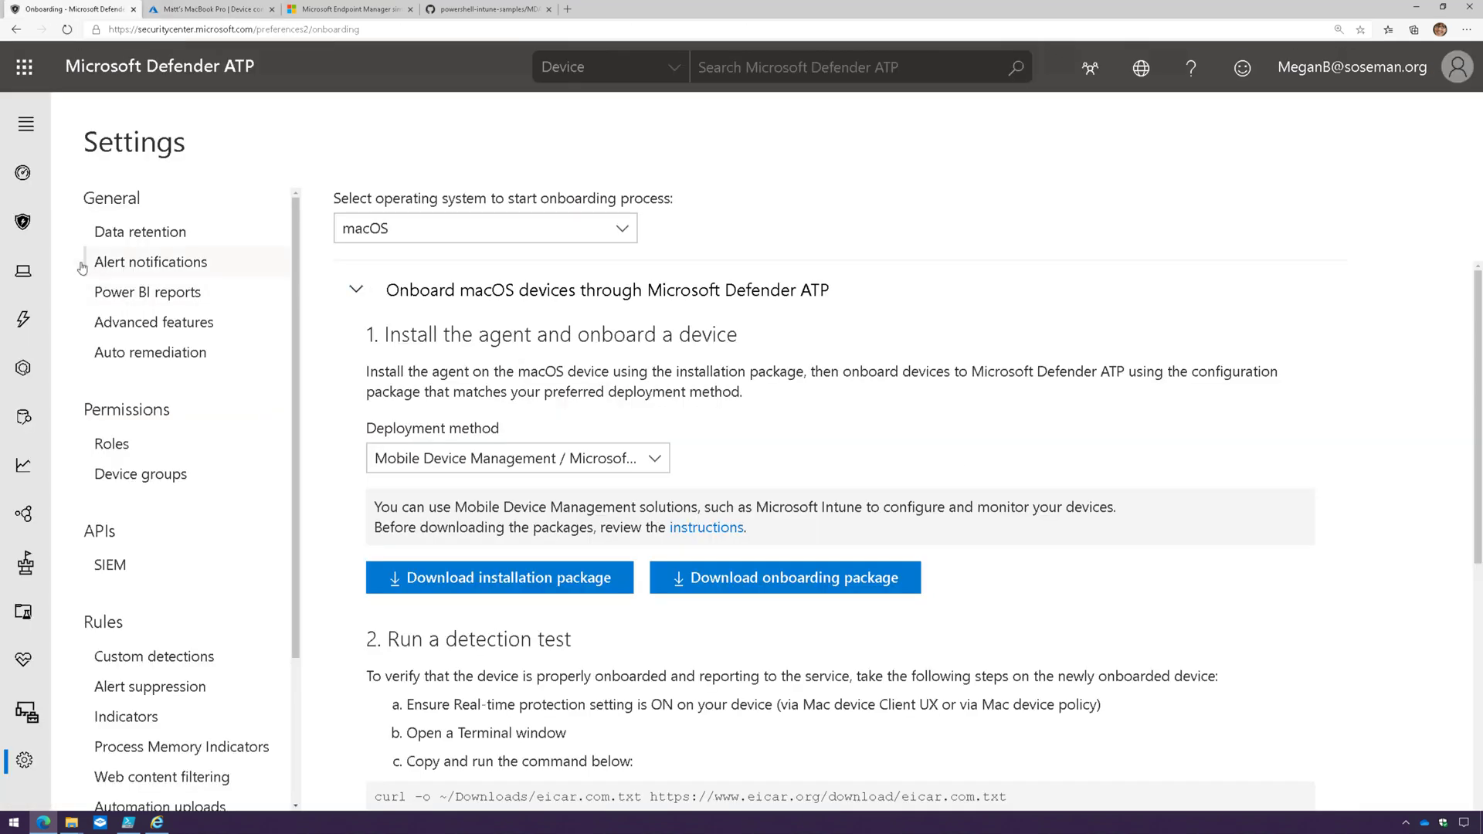
left_click(44, 261)
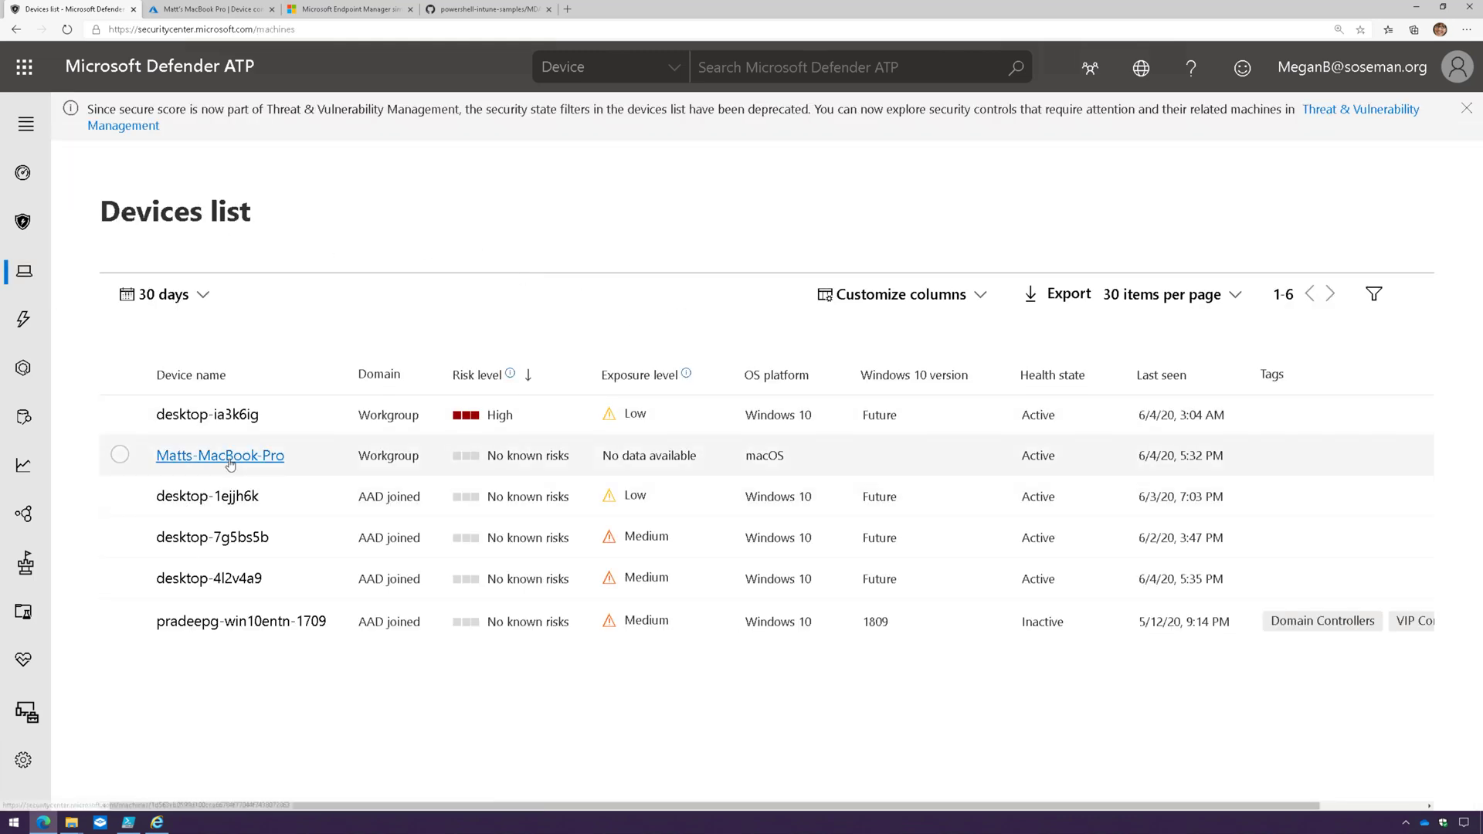
left_click(120, 457)
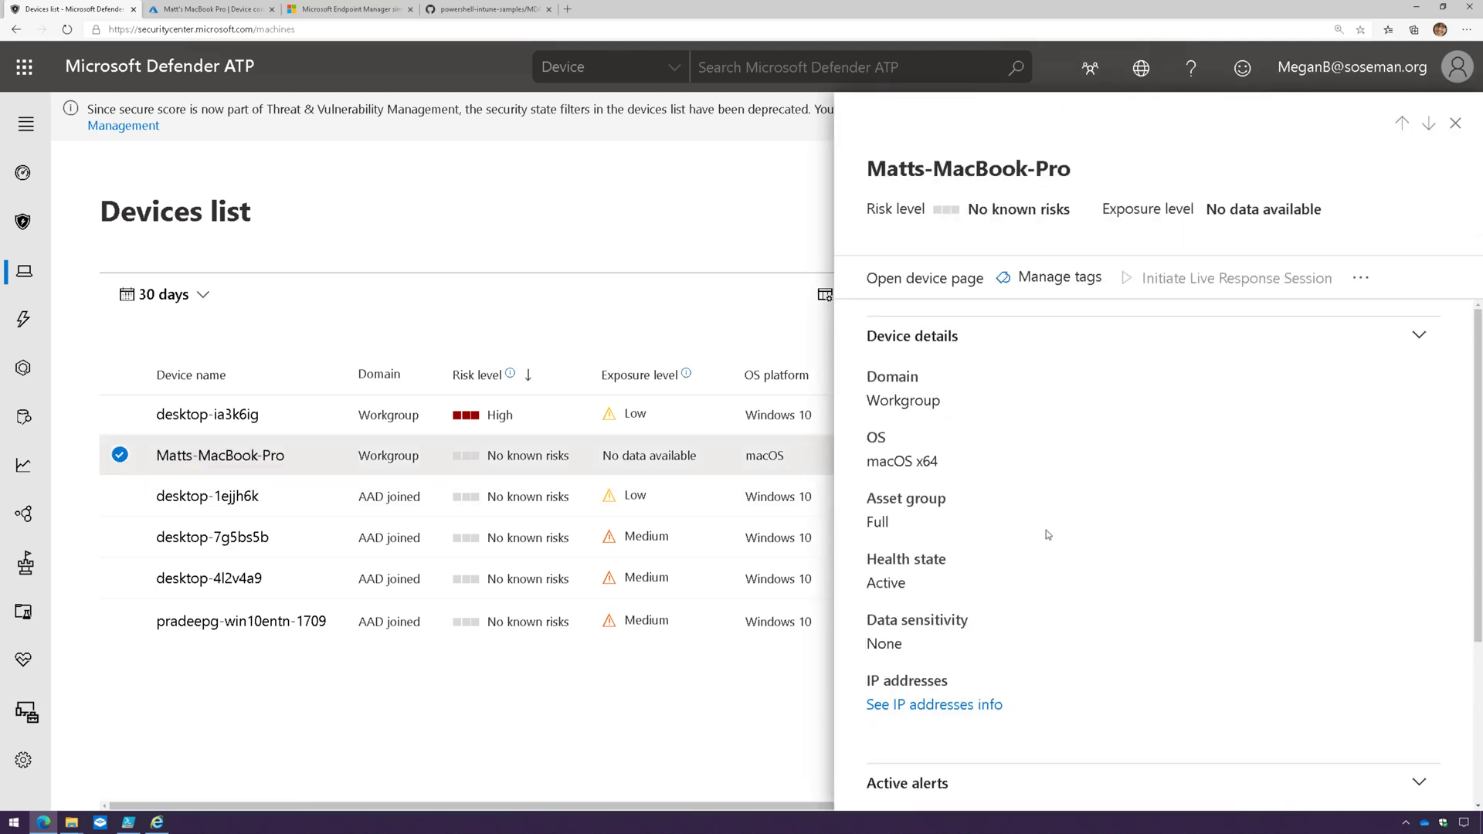
scroll(1046, 530, "down", 2)
scroll(1046, 530, "up", 2)
left_click(939, 270)
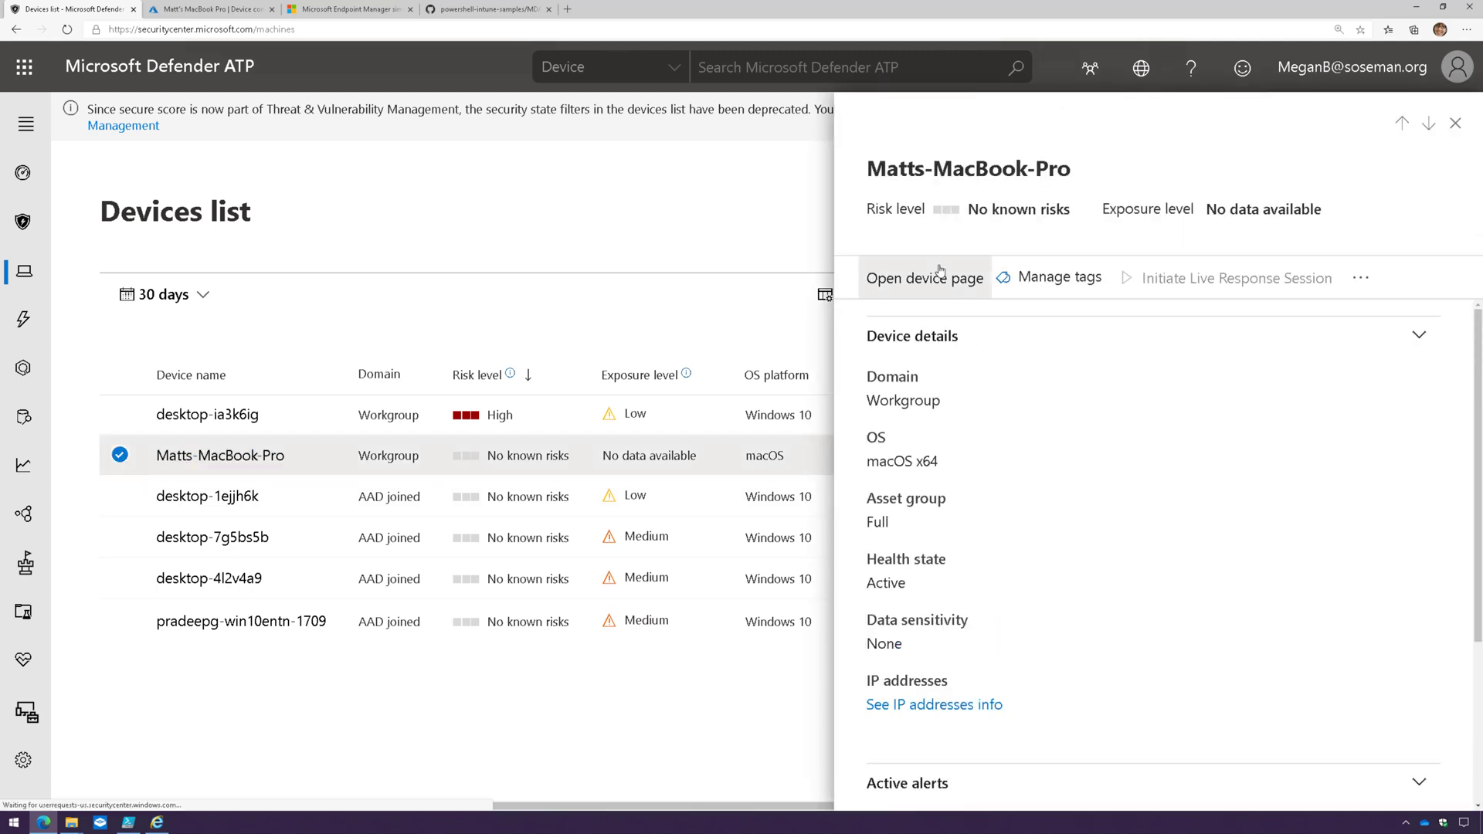